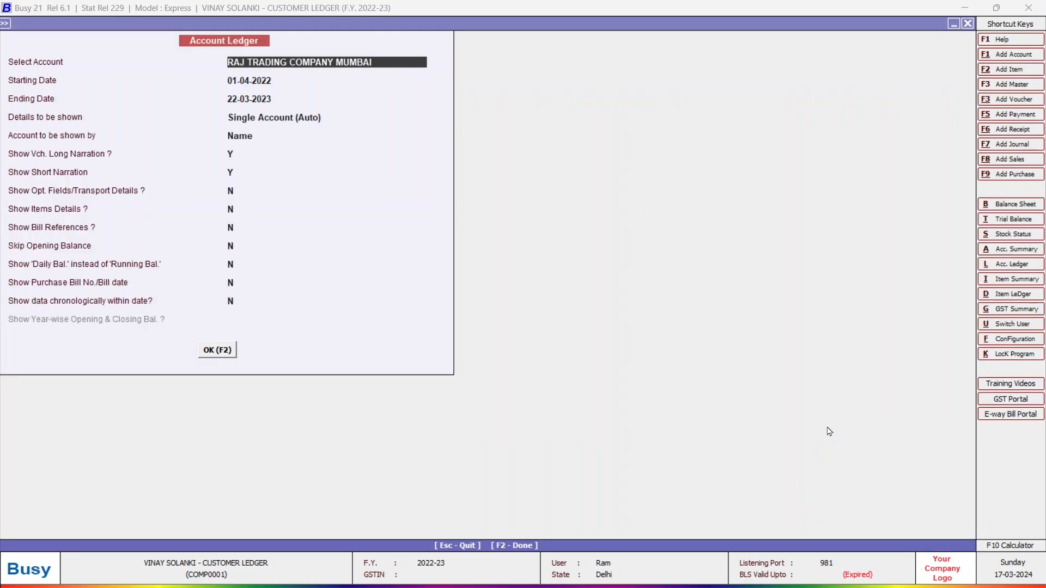
Generate the account ledger for RAJ TRADING COMPANY MUMBAI with an ending date of 31-03-2023.
{"action": "type", "text": "RAJ"}
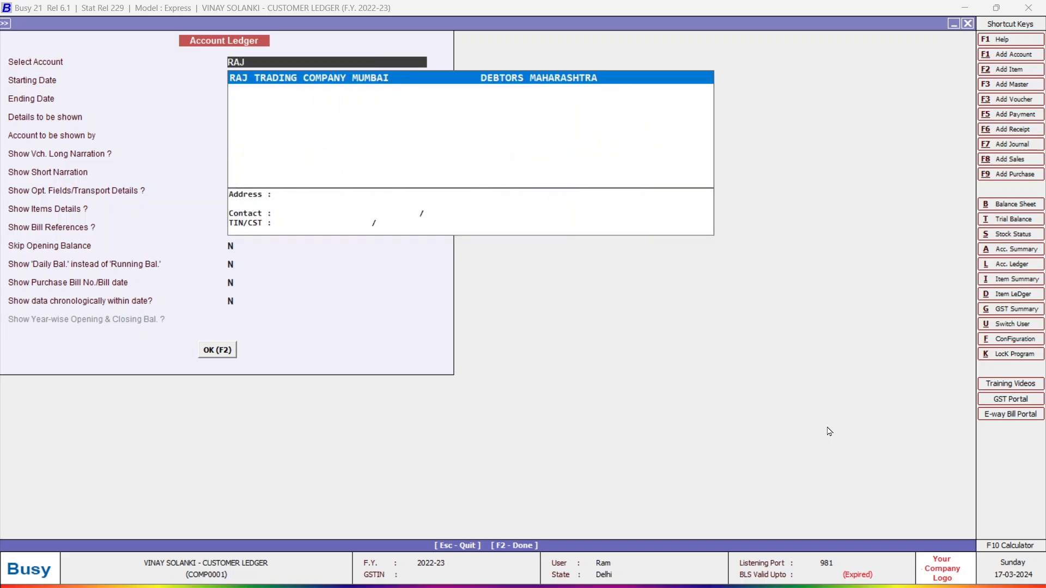
{"action": "key", "text": "Return"}
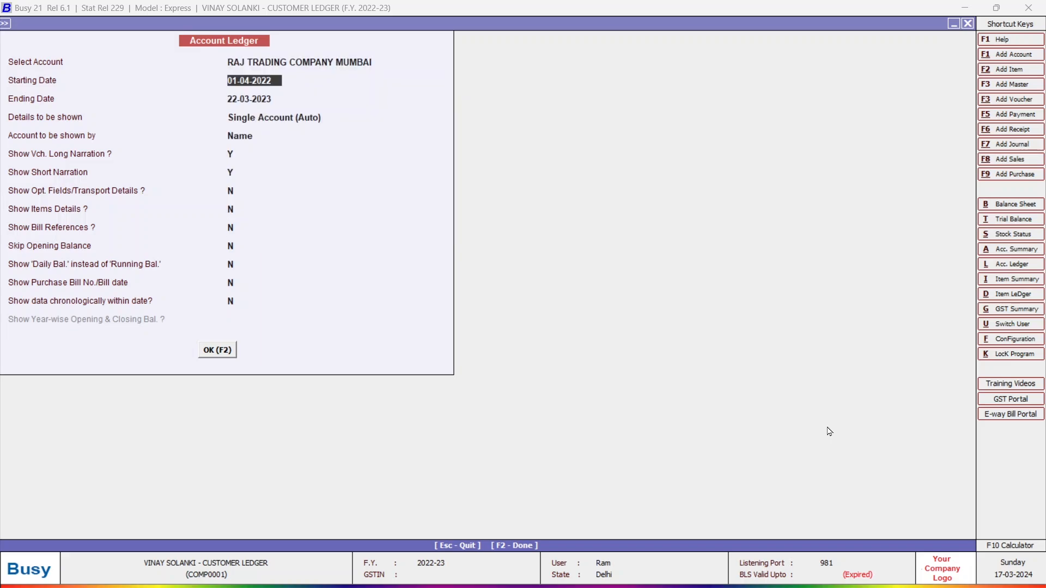
{"action": "key", "text": "Return"}
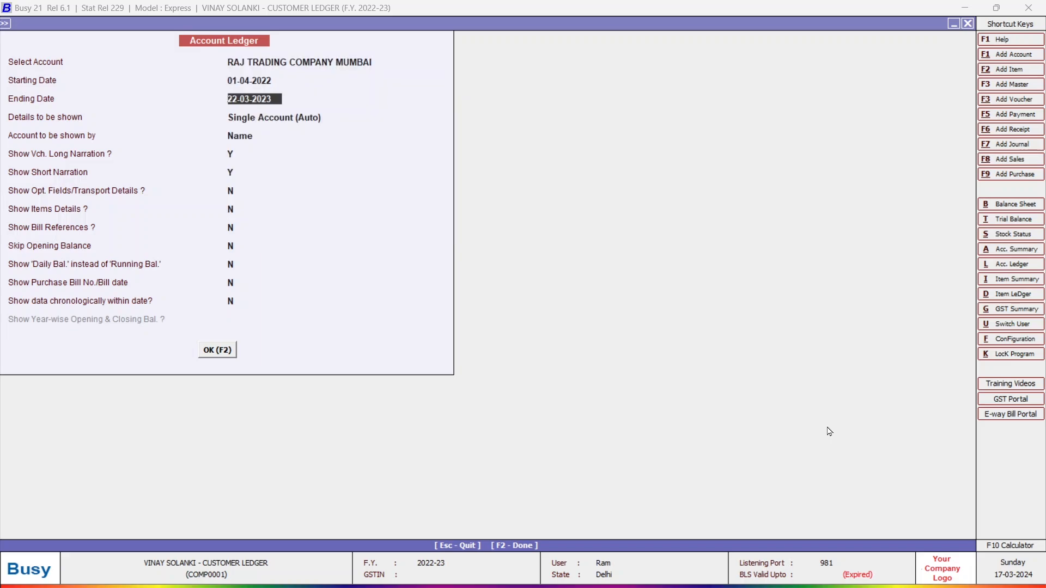
{"action": "type", "text": "31/3"}
{"action": "key", "text": "Return"}
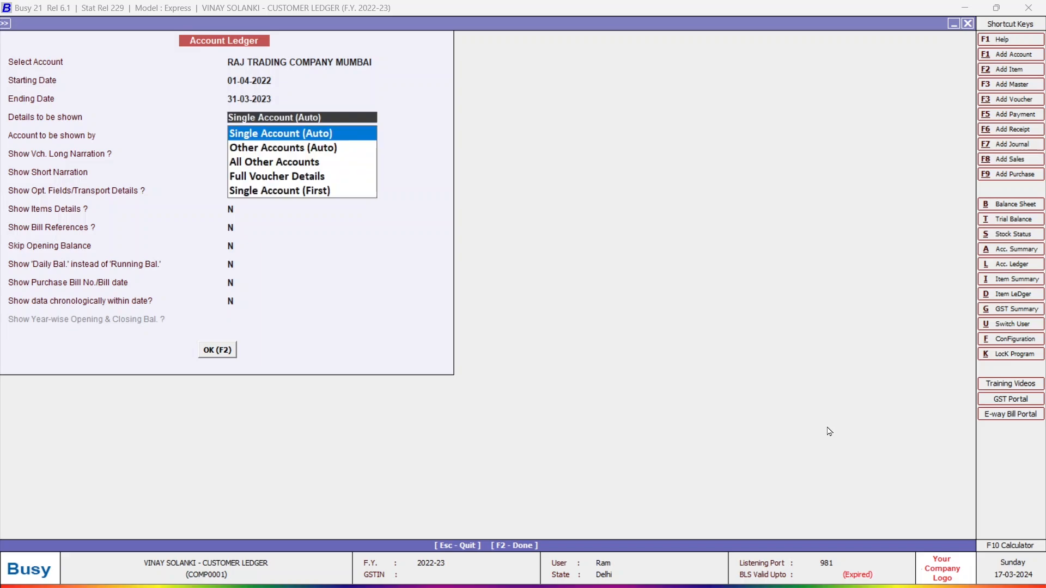
{"action": "key", "text": "F2"}
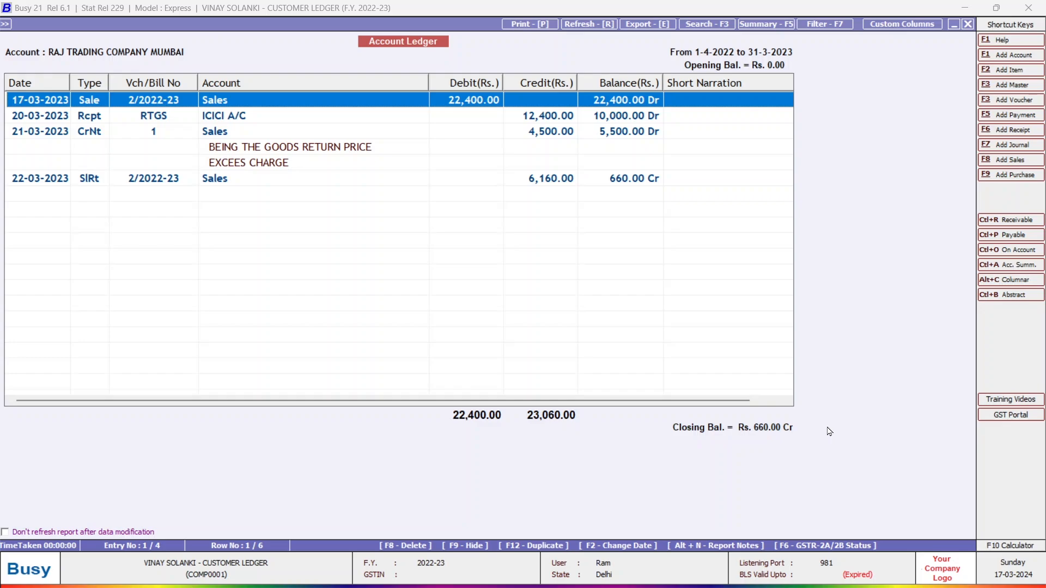
Print the ledger from Busy with the default printing options in the 80 Col. - Normal style.
{"action": "key", "text": "p"}
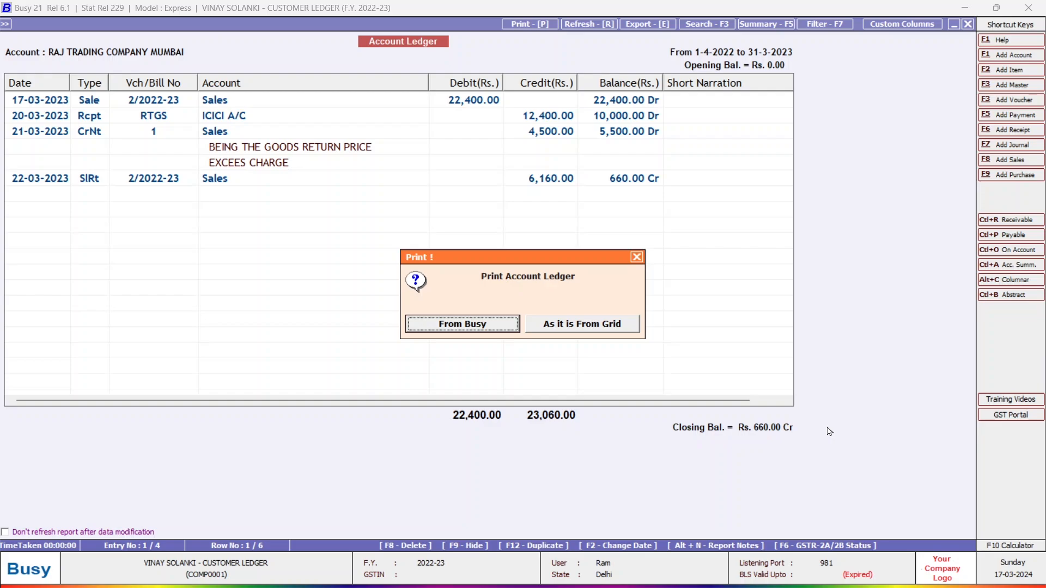
{"action": "key", "text": "Return"}
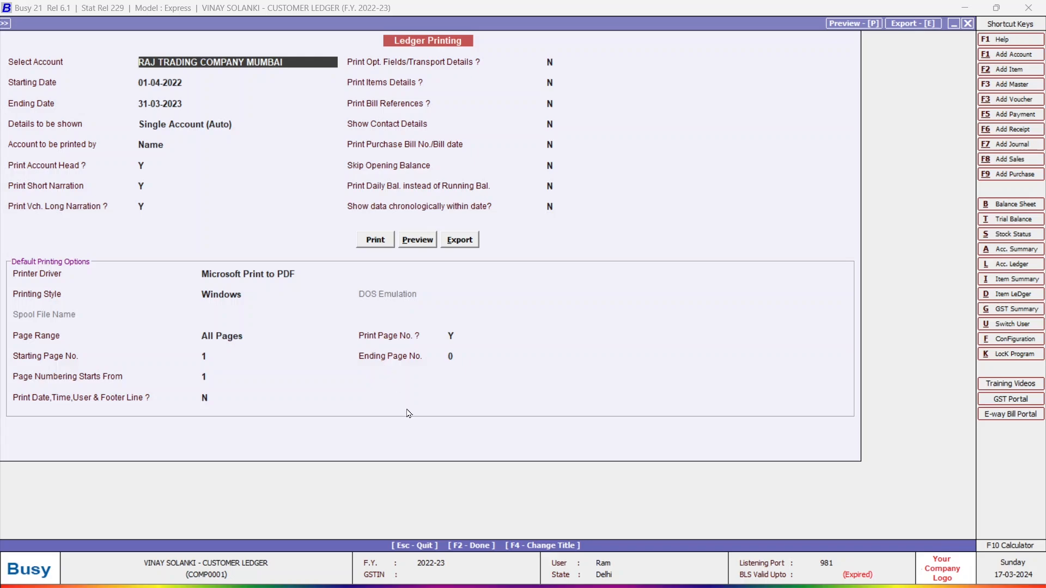
{"action": "key", "text": "Return"}
{"action": "key", "text": "Return"}
{"action": "key", "text": "Return"}
{"action": "key", "text": "Return"}
{"action": "key", "text": "Return"}
{"action": "key", "text": "Return"}
{"action": "key", "text": "Return"}
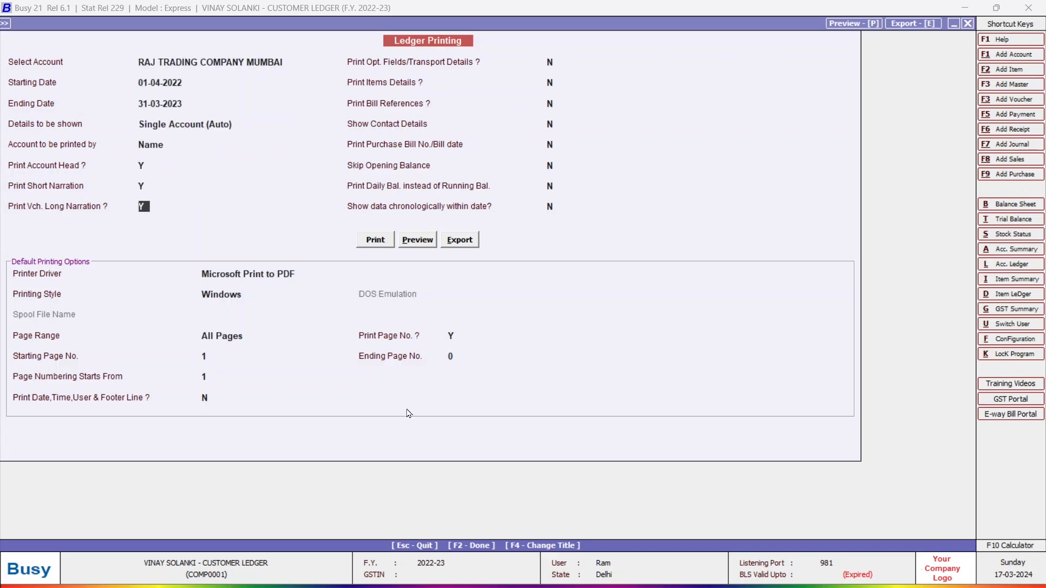
{"action": "key", "text": "Return"}
{"action": "key", "text": "Return"}
{"action": "key", "text": "Return"}
{"action": "key", "text": "Return"}
{"action": "key", "text": "Return"}
{"action": "key", "text": "Return"}
{"action": "key", "text": "Return"}
{"action": "key", "text": "Return"}
{"action": "key", "text": "Return"}
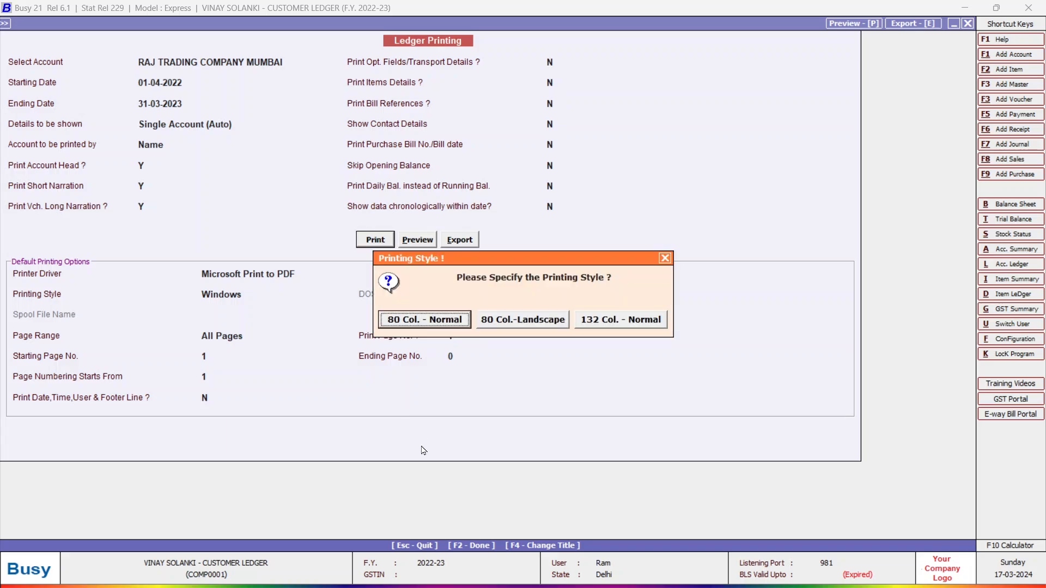
{"action": "key", "text": "Return"}
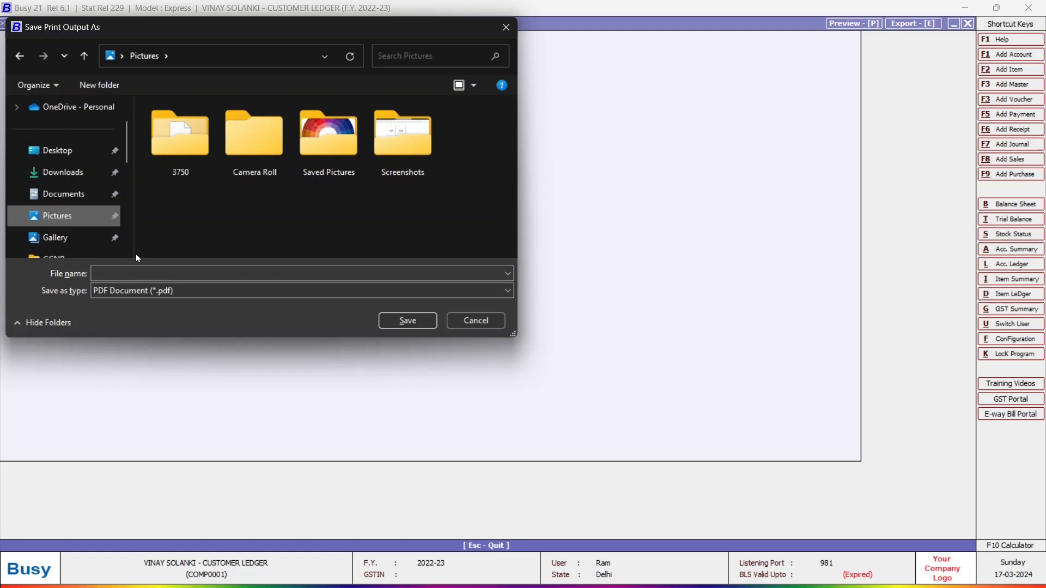
Save the print output as a PDF document named ABC in the Pictures folder.
{"action": "left_click", "coordinate": [161, 268]}
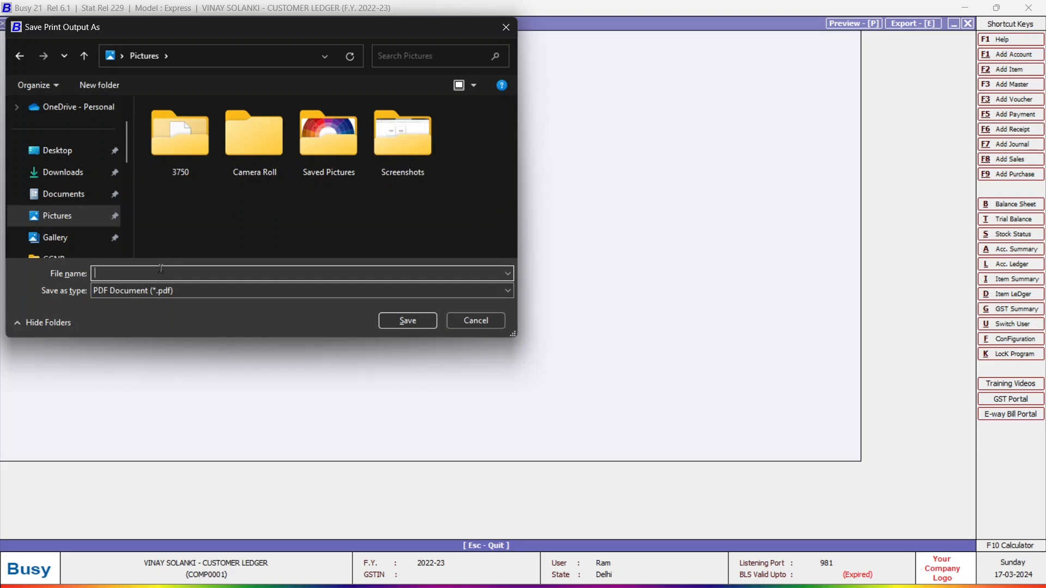
{"action": "type", "text": "ABC"}
{"action": "key", "text": "Return"}
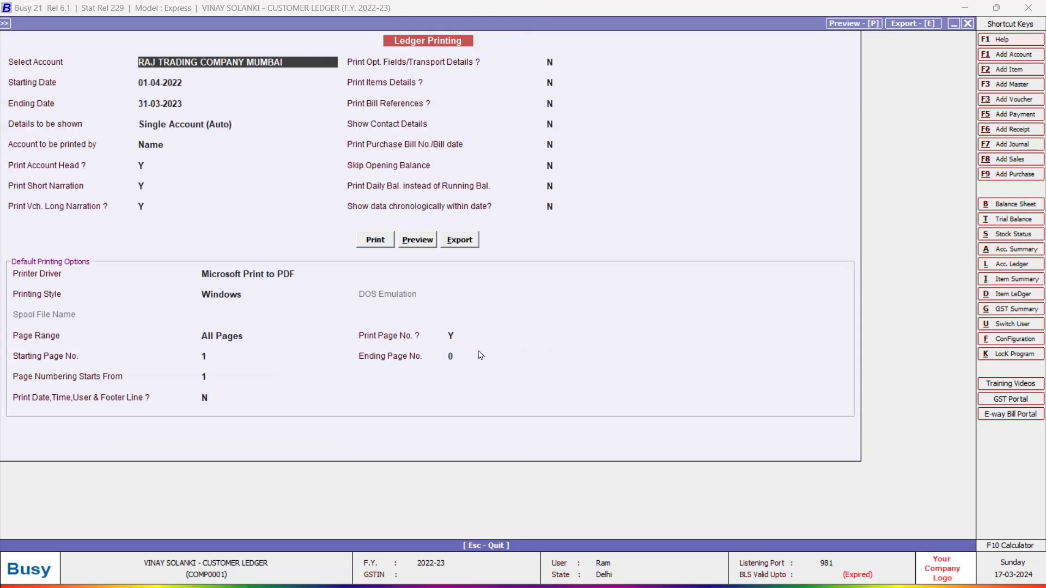
Open the ABC PDF and review its company heading, period, account name and ledger entries, then return to Busy.
{"action": "double_click", "coordinate": [599, 190]}
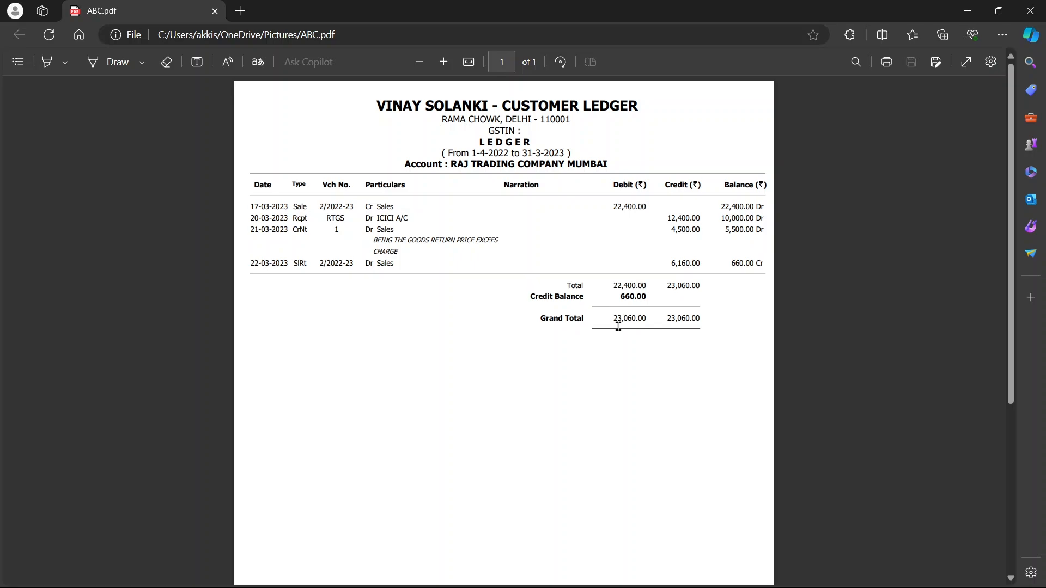
{"action": "left_click_drag", "start_coordinate": [393, 106], "coordinate": [560, 106]}
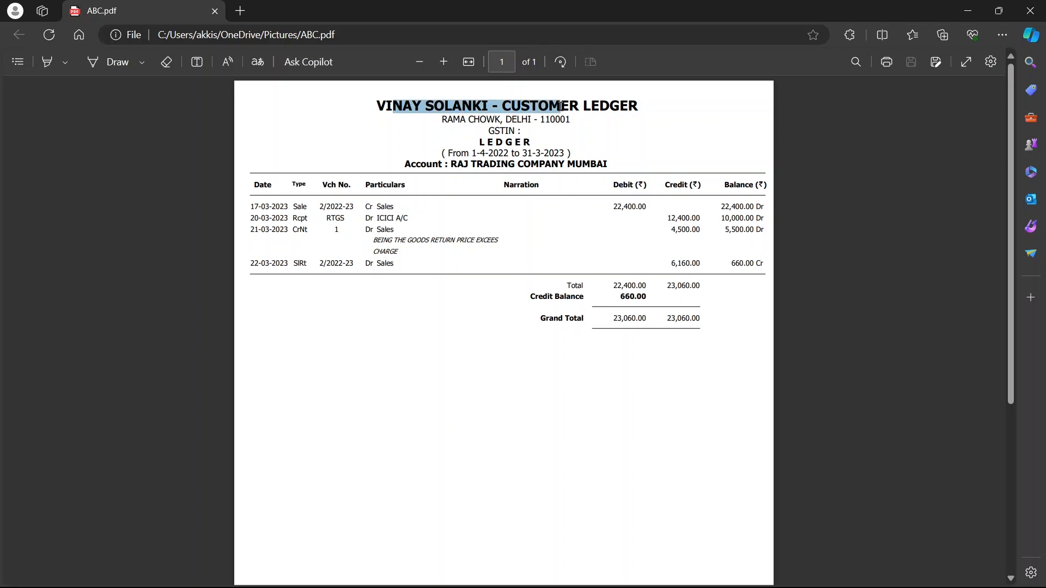
{"action": "left_click_drag", "start_coordinate": [461, 118], "coordinate": [517, 132]}
{"action": "left_click_drag", "start_coordinate": [458, 154], "coordinate": [558, 155]}
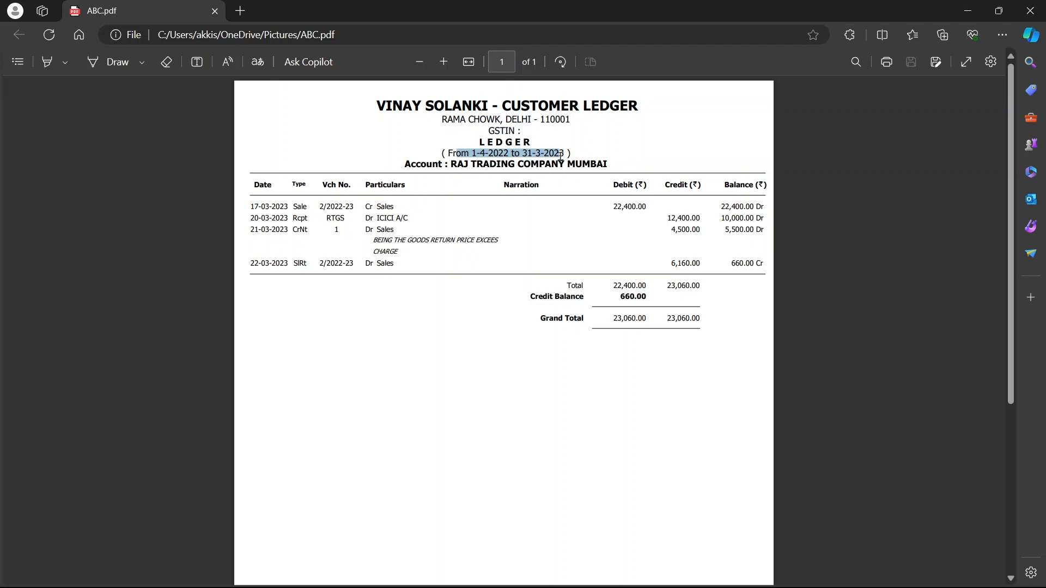
{"action": "left_click_drag", "start_coordinate": [562, 157], "coordinate": [569, 155]}
{"action": "left_click_drag", "start_coordinate": [458, 163], "coordinate": [587, 162]}
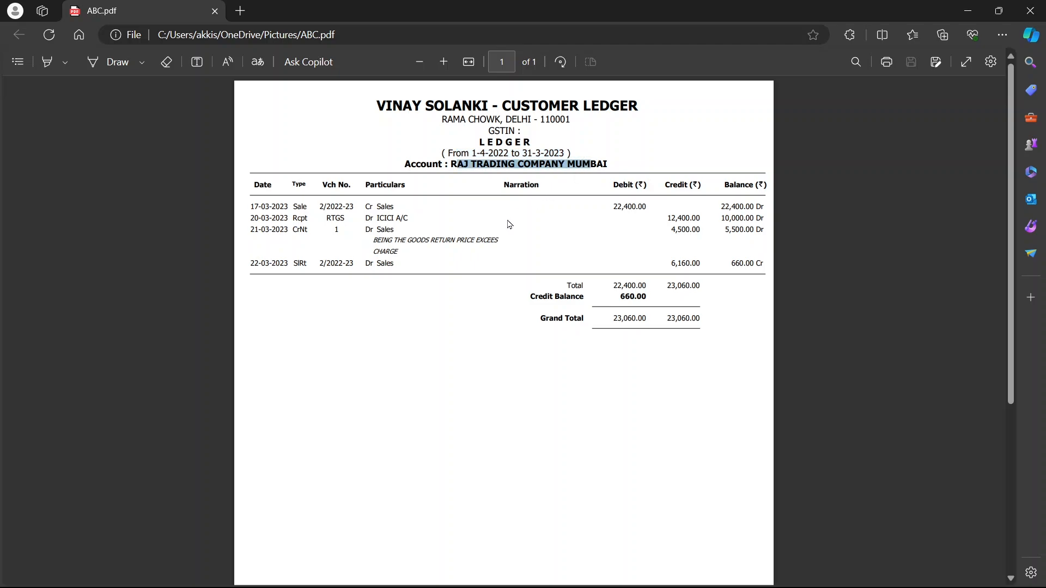
{"action": "left_click", "coordinate": [465, 281]}
{"action": "left_click_drag", "start_coordinate": [265, 207], "coordinate": [750, 264]}
{"action": "left_click", "coordinate": [747, 320]}
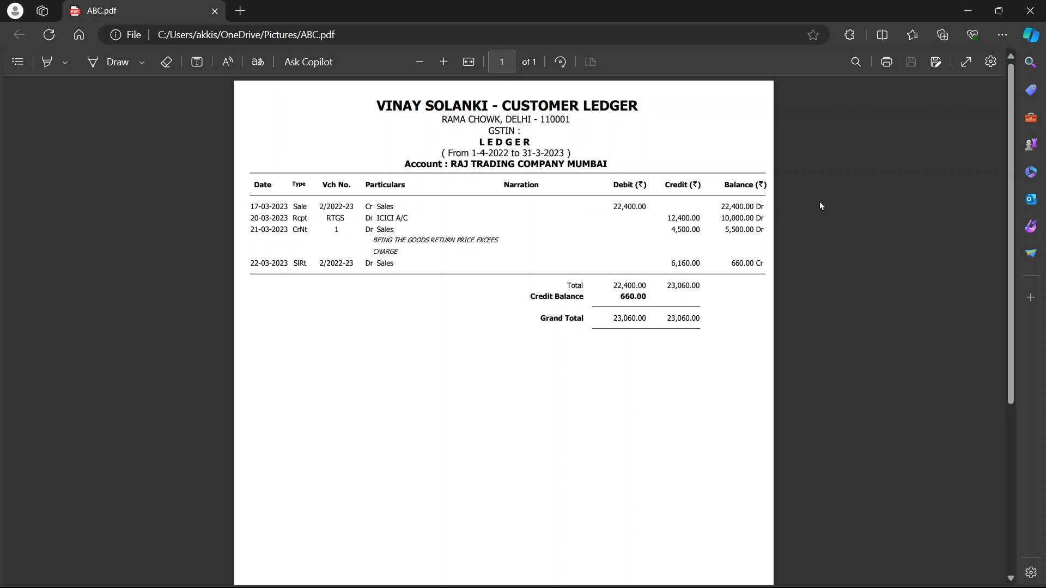
{"action": "left_click", "coordinate": [1029, 11]}
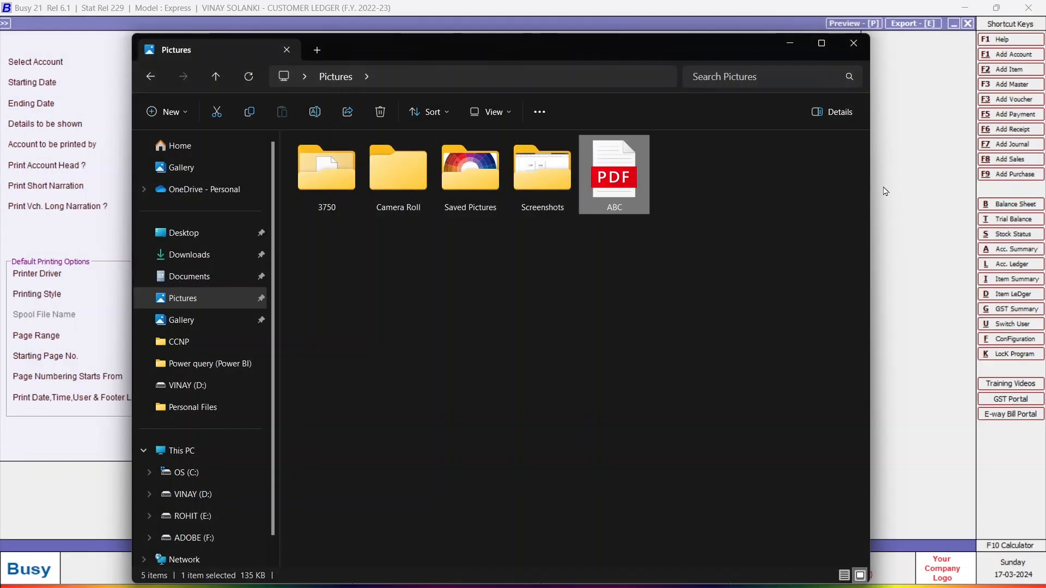
{"action": "left_click", "coordinate": [885, 191]}
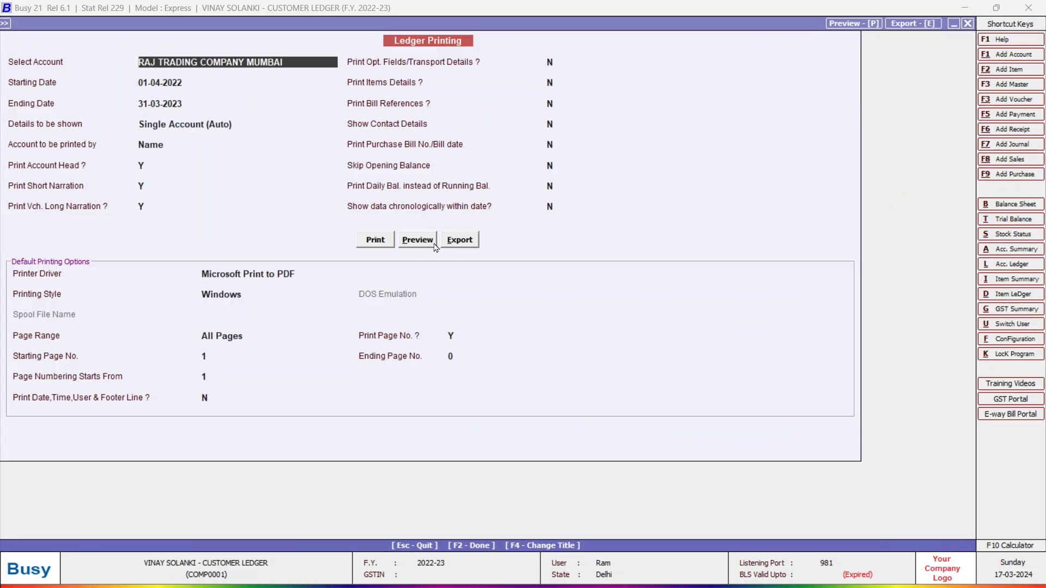
Preview the ledger printout, save it as a PDF named LEDGER in the Pictures folder, and return to the ledger report.
{"action": "left_click", "coordinate": [417, 240]}
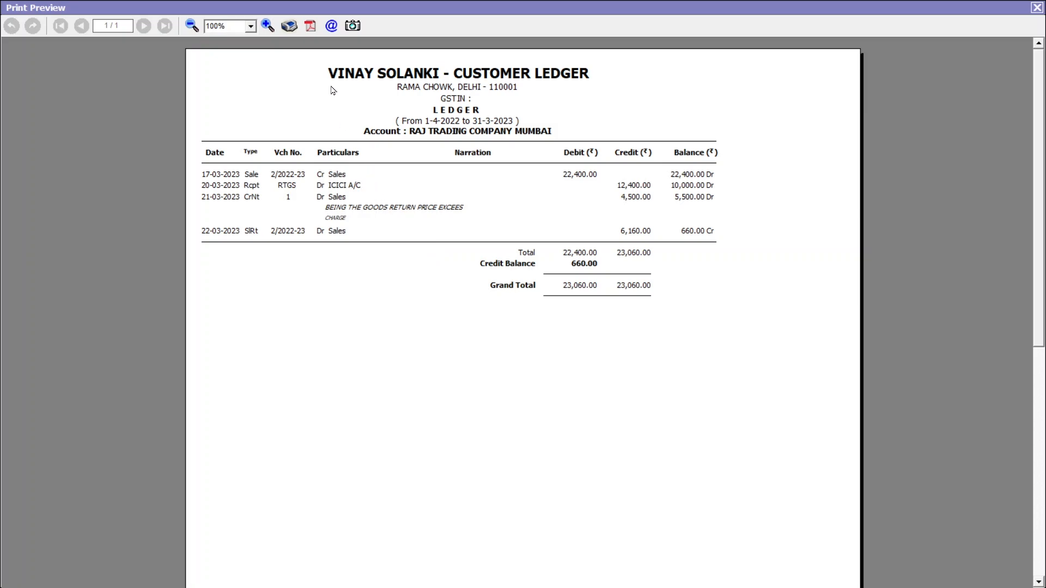
{"action": "left_click", "coordinate": [311, 33]}
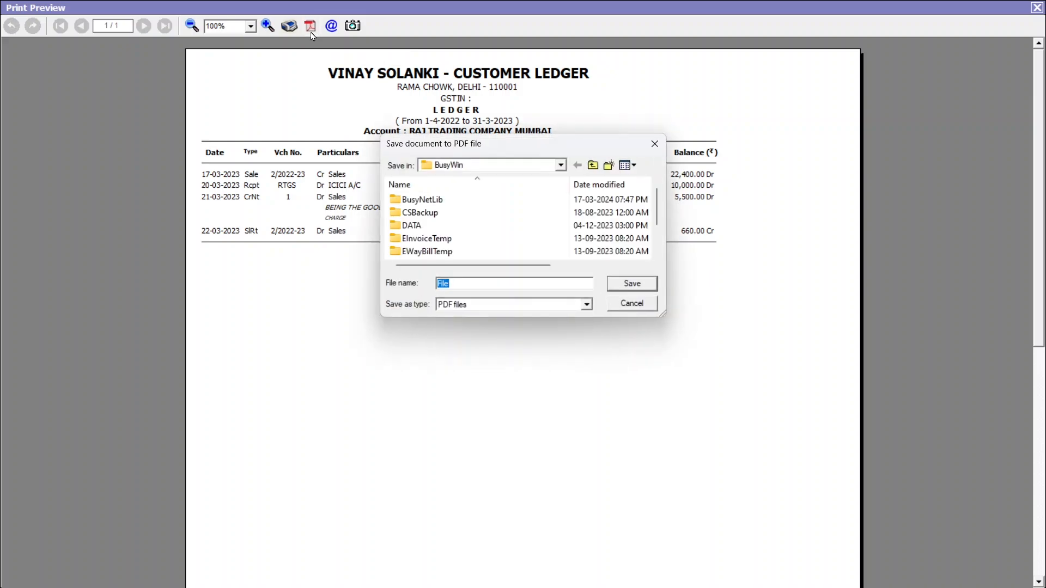
{"action": "left_click", "coordinate": [531, 167]}
{"action": "left_click", "coordinate": [472, 281]}
{"action": "left_click", "coordinate": [470, 280]}
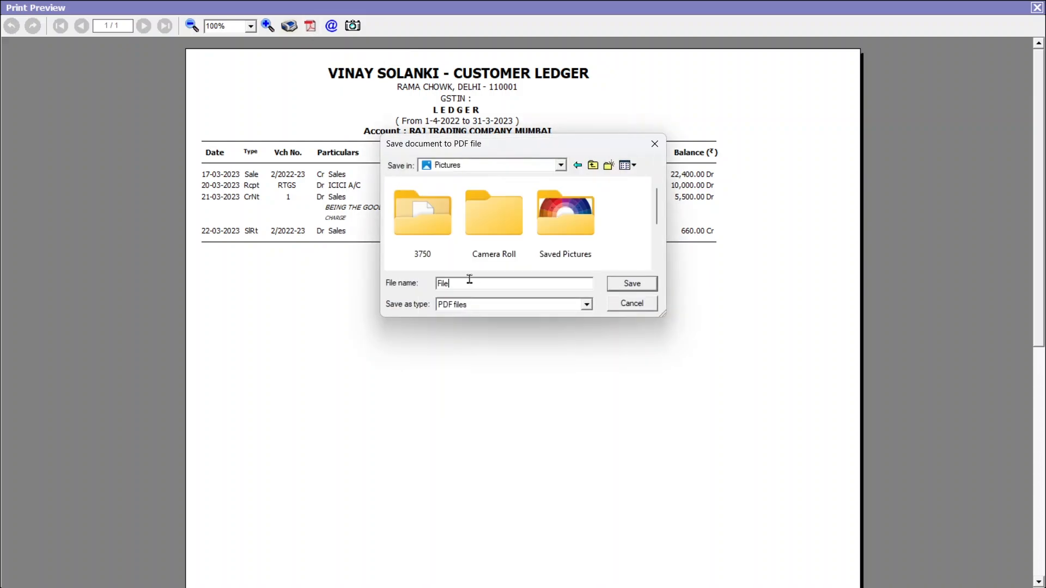
{"action": "key", "text": "BackSpace"}
{"action": "key", "text": "BackSpace"}
{"action": "key", "text": "BackSpace"}
{"action": "key", "text": "BackSpace"}
{"action": "type", "text": "LEDGER"}
{"action": "key", "text": "Return"}
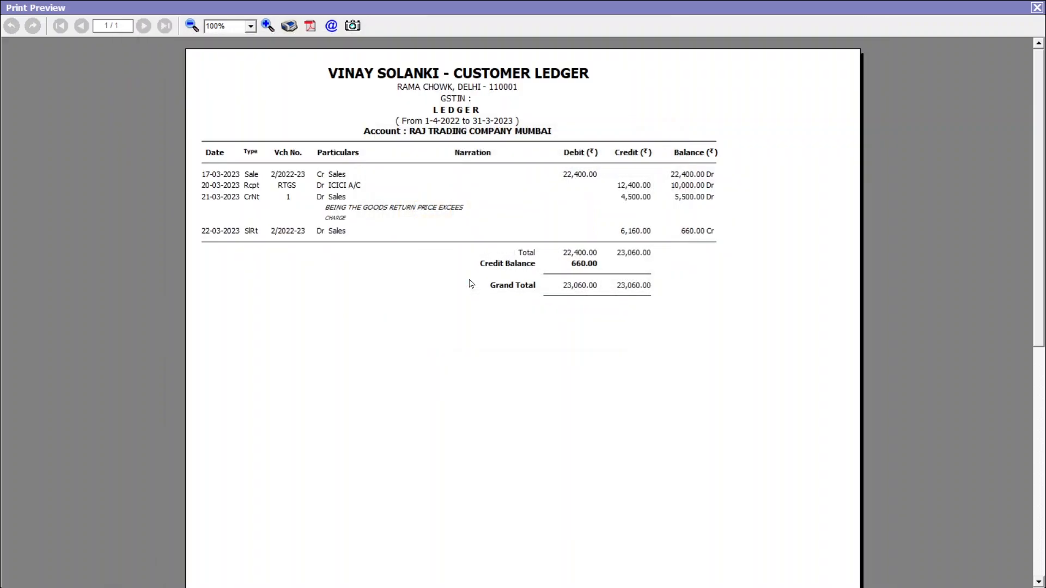
{"action": "key", "text": "Escape"}
{"action": "key", "text": "Escape"}
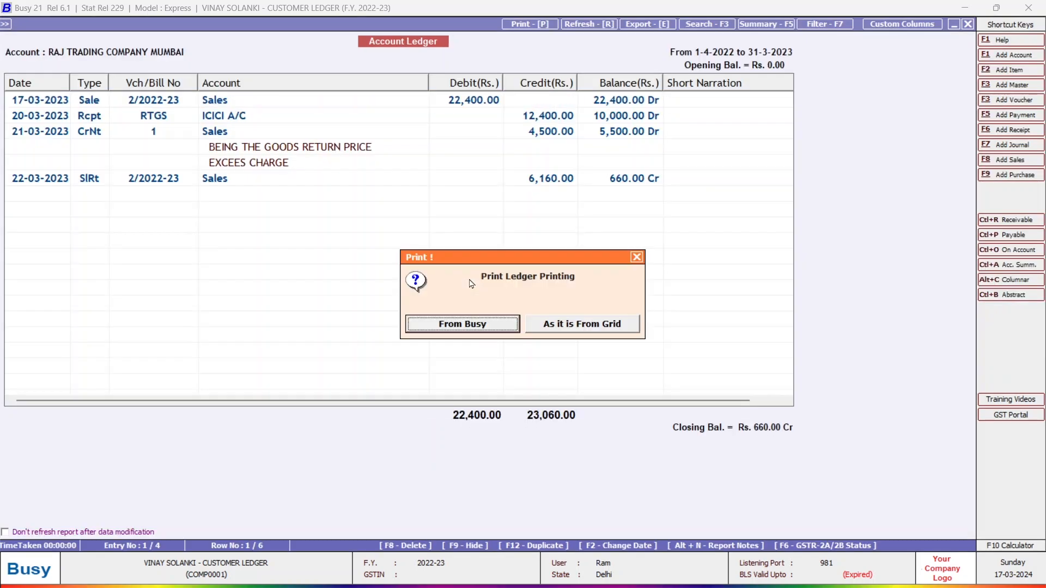
{"action": "key", "text": "Escape"}
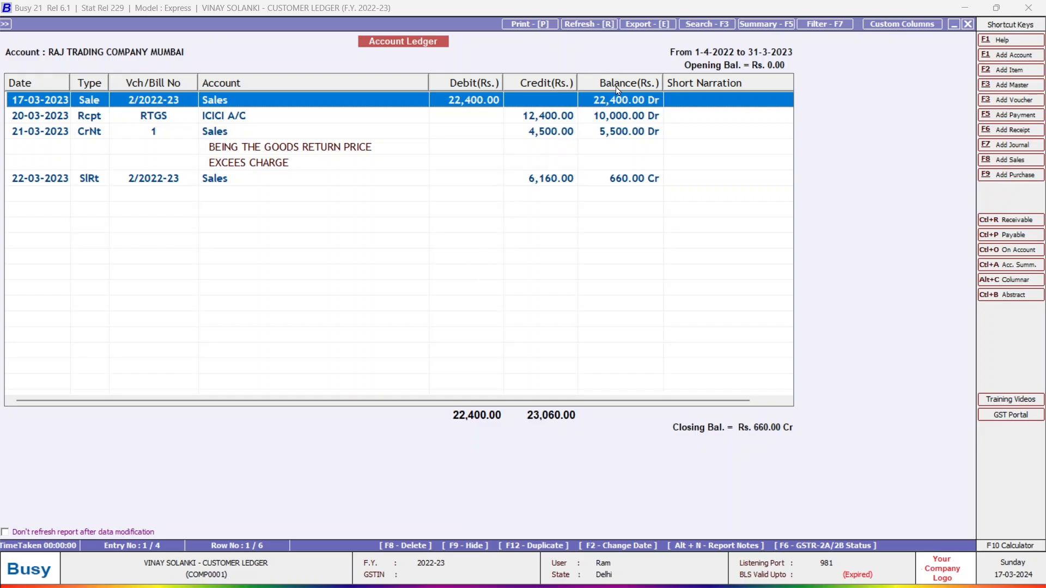
Export the ledger in Microsoft Excel format to the Pictures folder and view the exported workbook.
{"action": "left_click", "coordinate": [650, 34]}
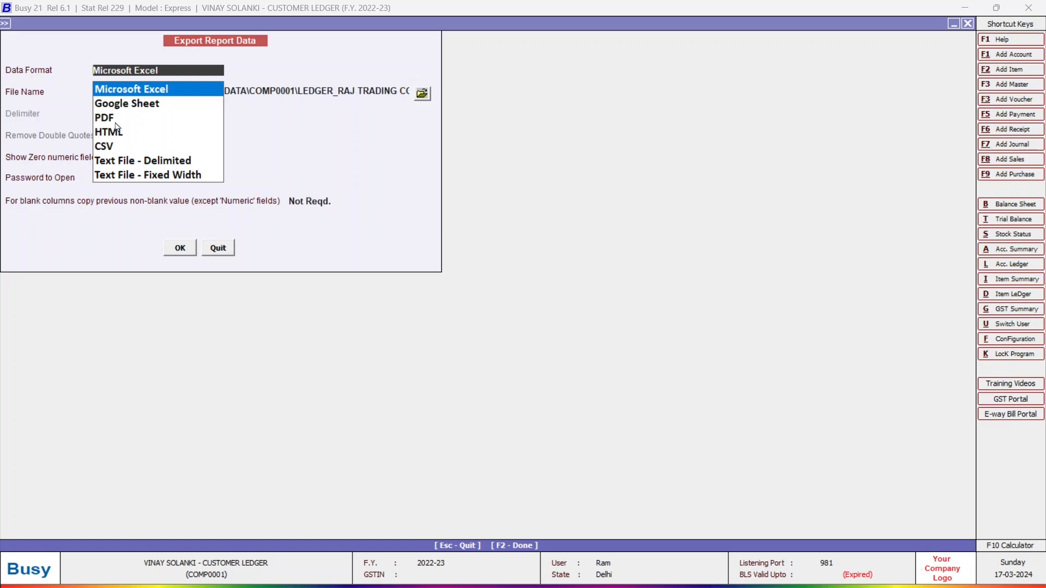
{"action": "left_click", "coordinate": [128, 94]}
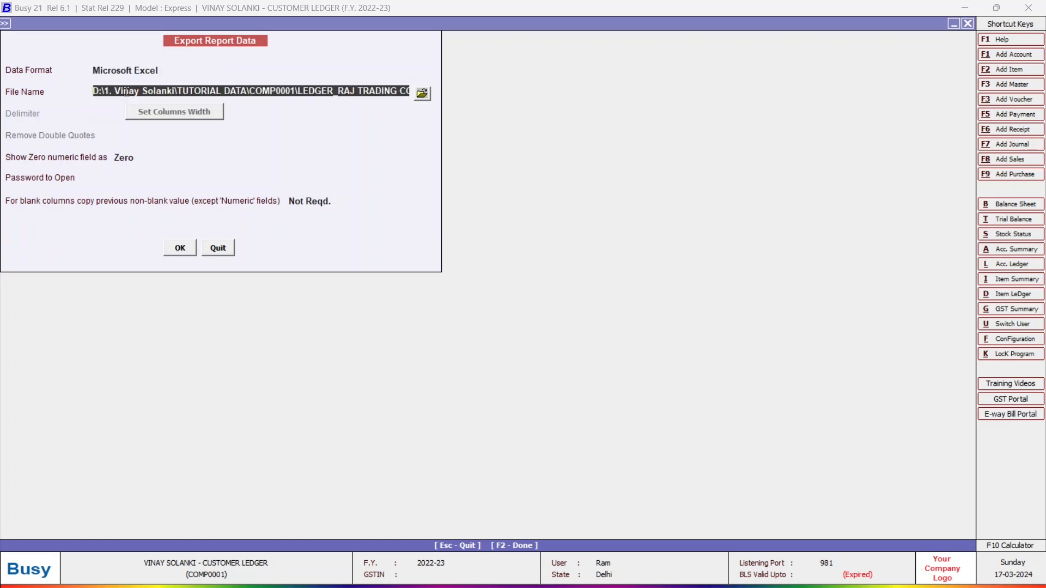
{"action": "left_click", "coordinate": [422, 94]}
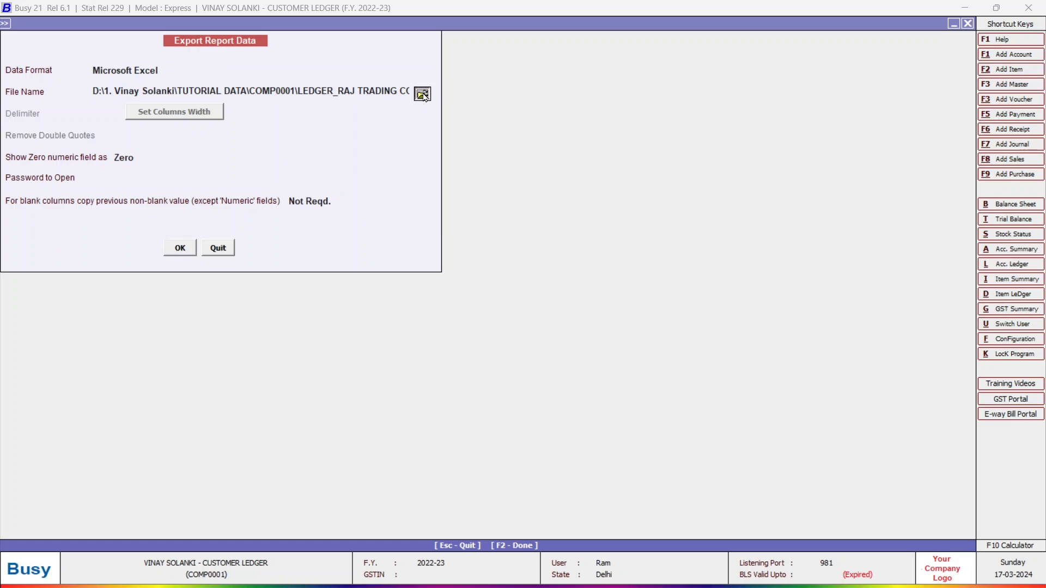
{"action": "left_click", "coordinate": [424, 95]}
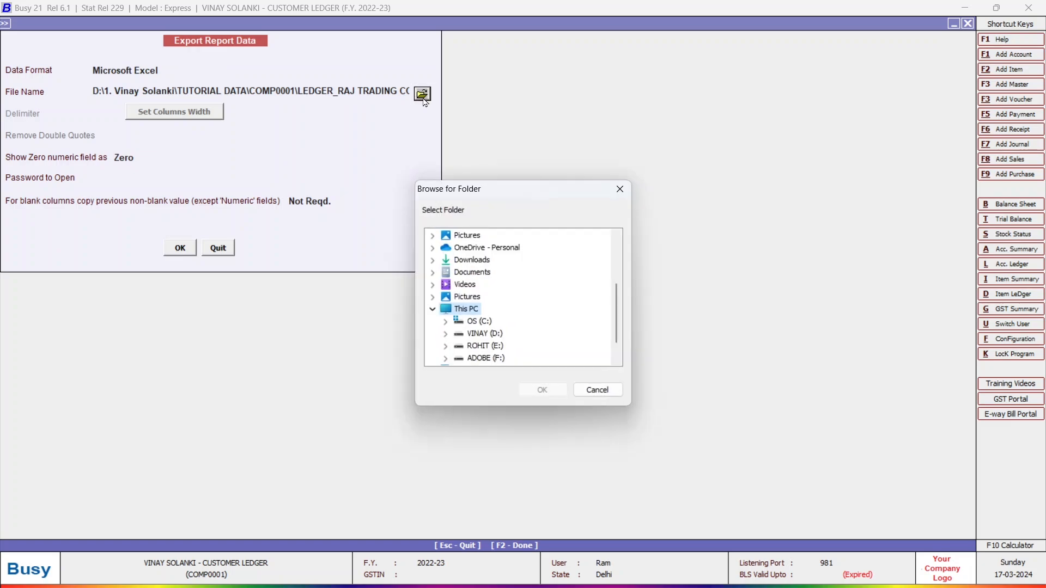
{"action": "left_click", "coordinate": [472, 235]}
{"action": "left_click", "coordinate": [533, 390]}
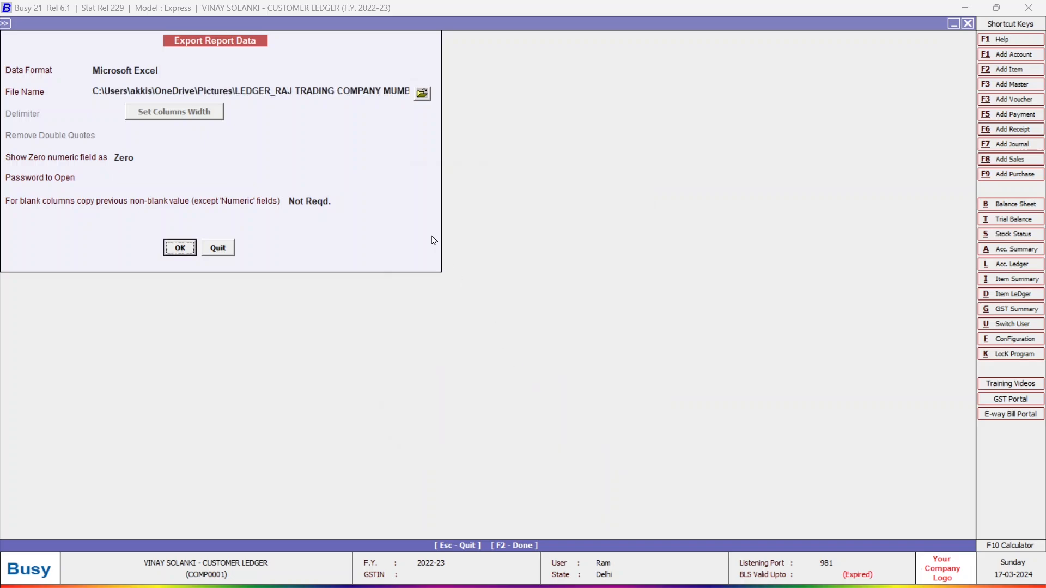
{"action": "left_click", "coordinate": [180, 249]}
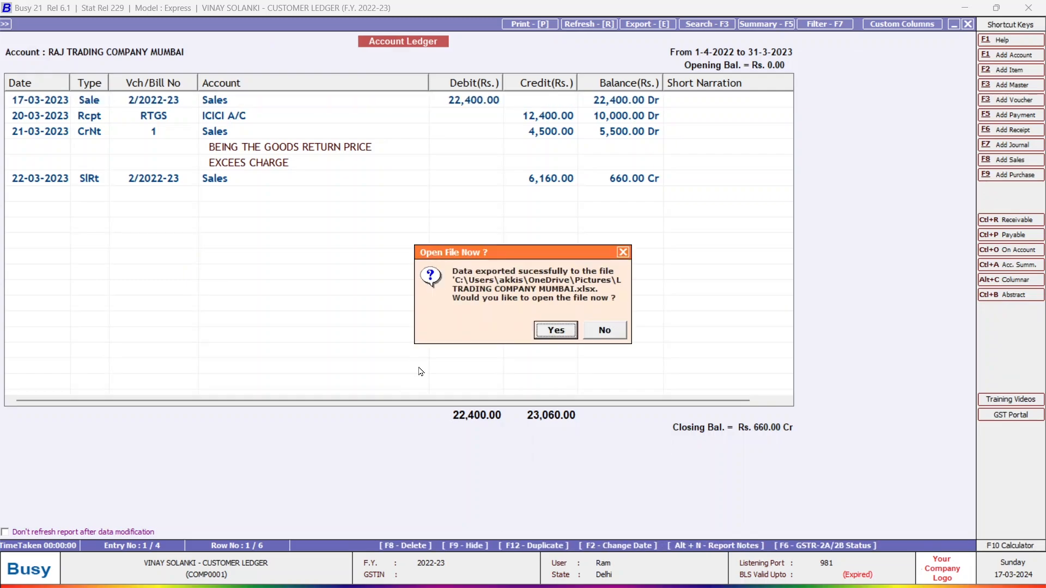
{"action": "left_click", "coordinate": [562, 334]}
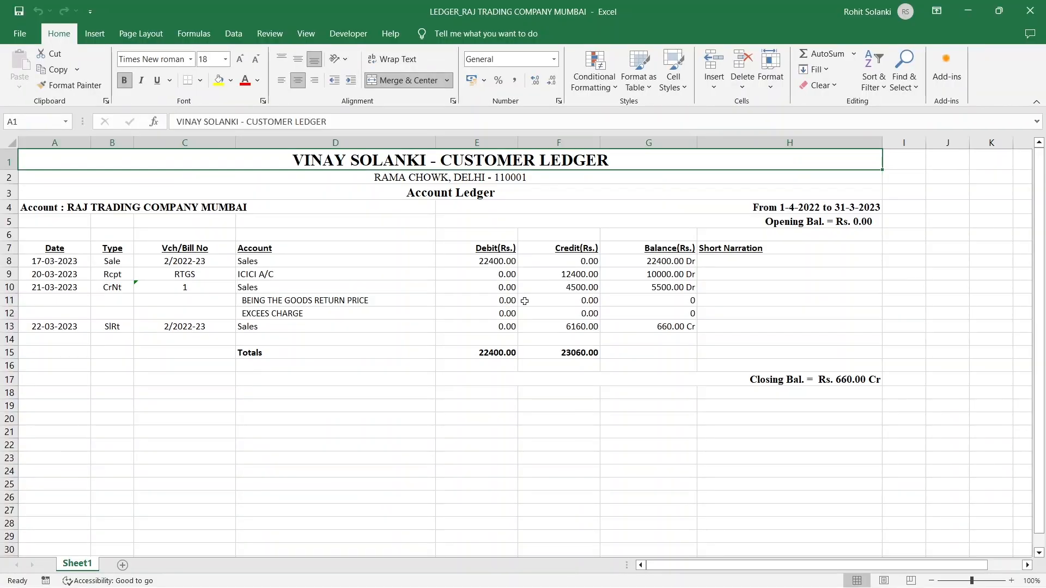
{"action": "left_click", "coordinate": [1029, 11]}
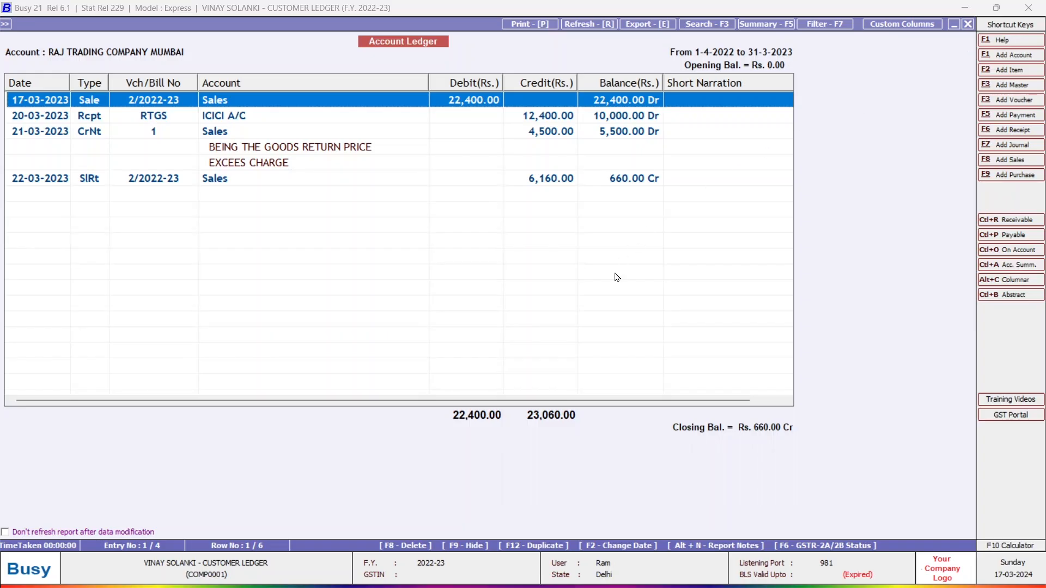
Close the account ledger report and open the Outstanding Analysis group of display reports.
{"action": "key", "text": "Escape"}
{"action": "key", "text": "Escape"}
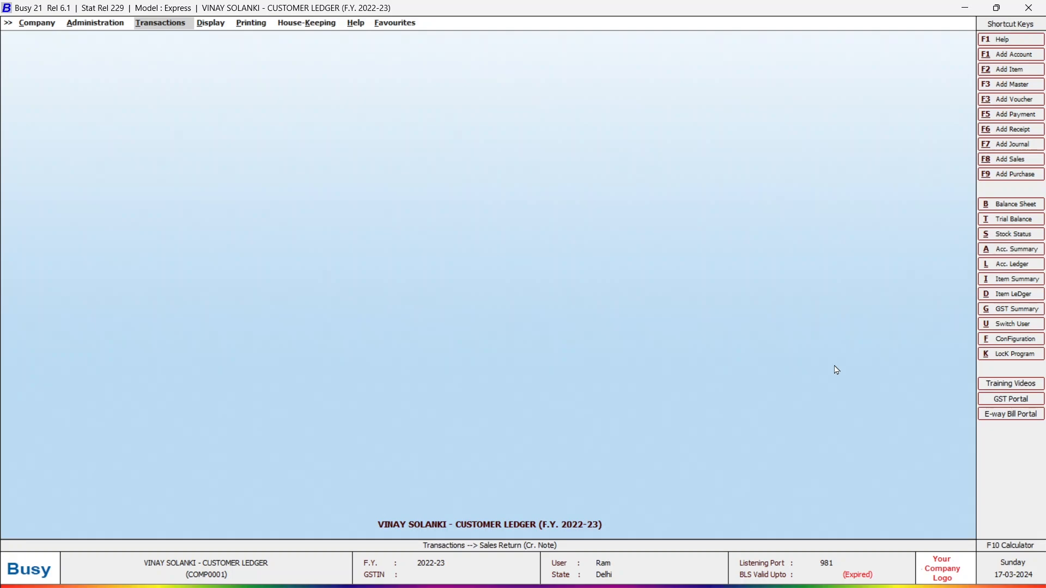
{"action": "key", "text": "Right"}
{"action": "key", "text": "Return"}
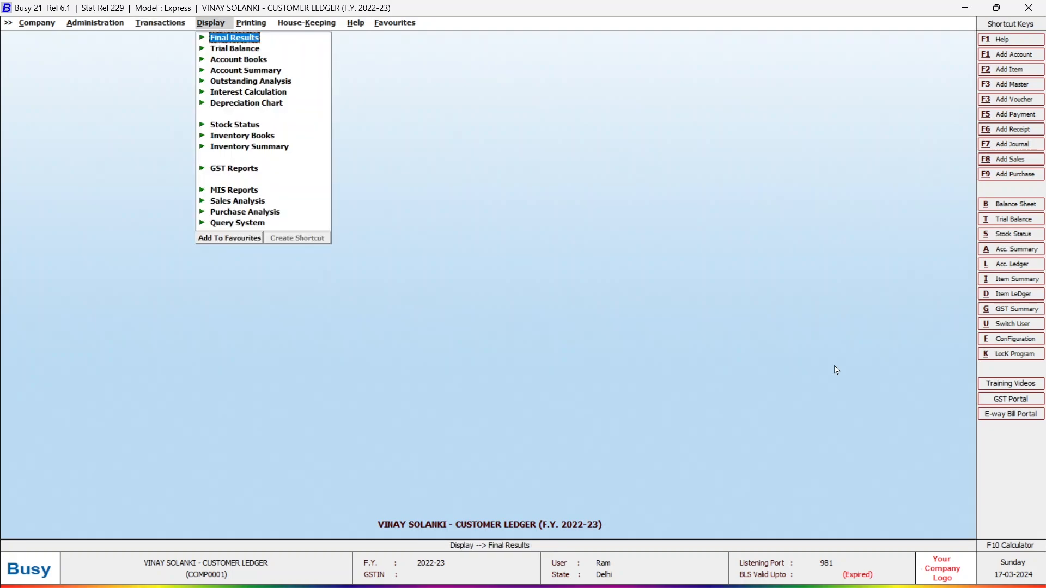
{"action": "key", "text": "Down"}
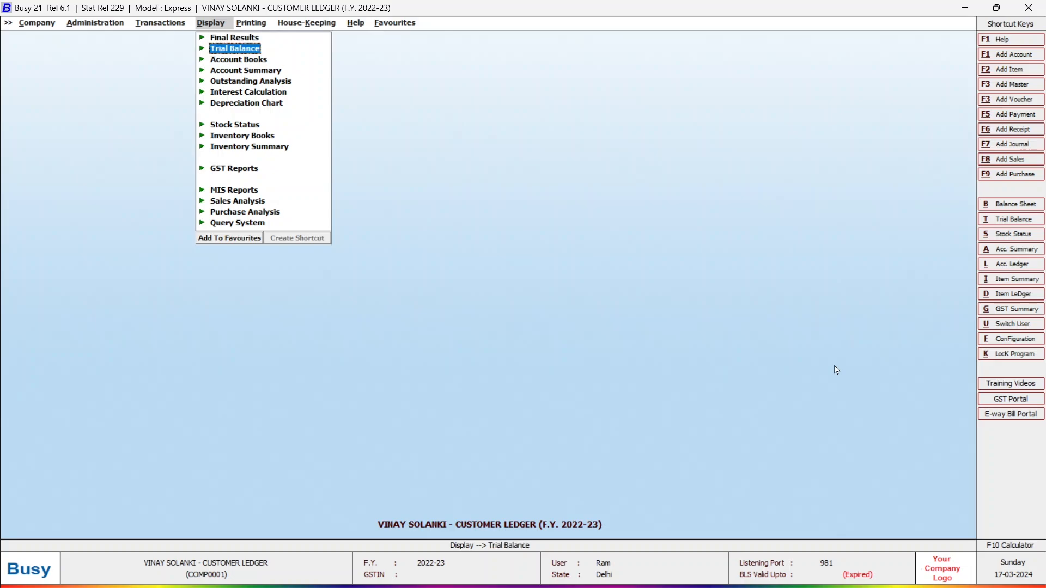
{"action": "key", "text": "Down"}
{"action": "key", "text": "Down"}
{"action": "key", "text": "Down"}
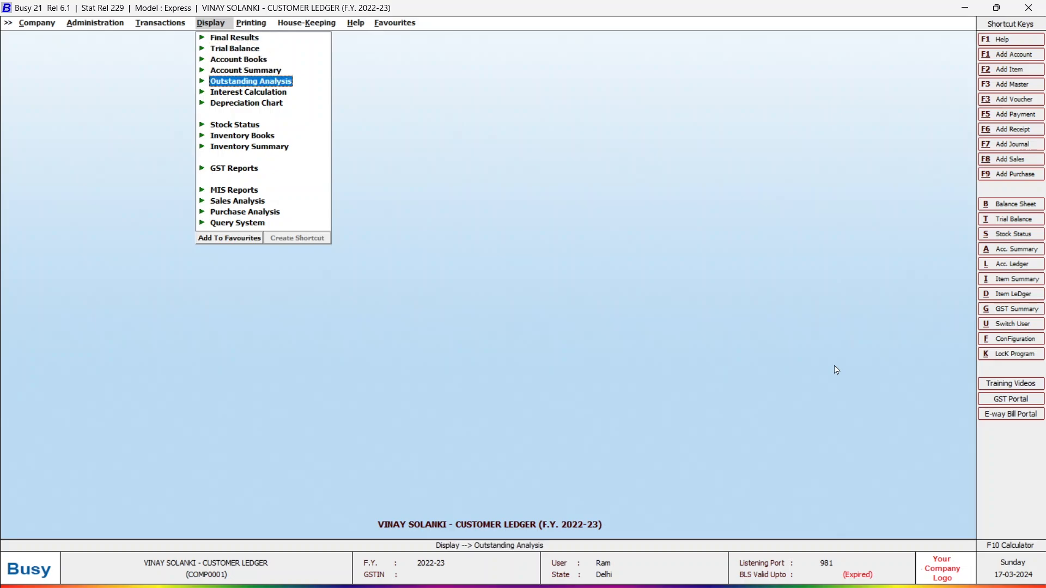
{"action": "key", "text": "Return"}
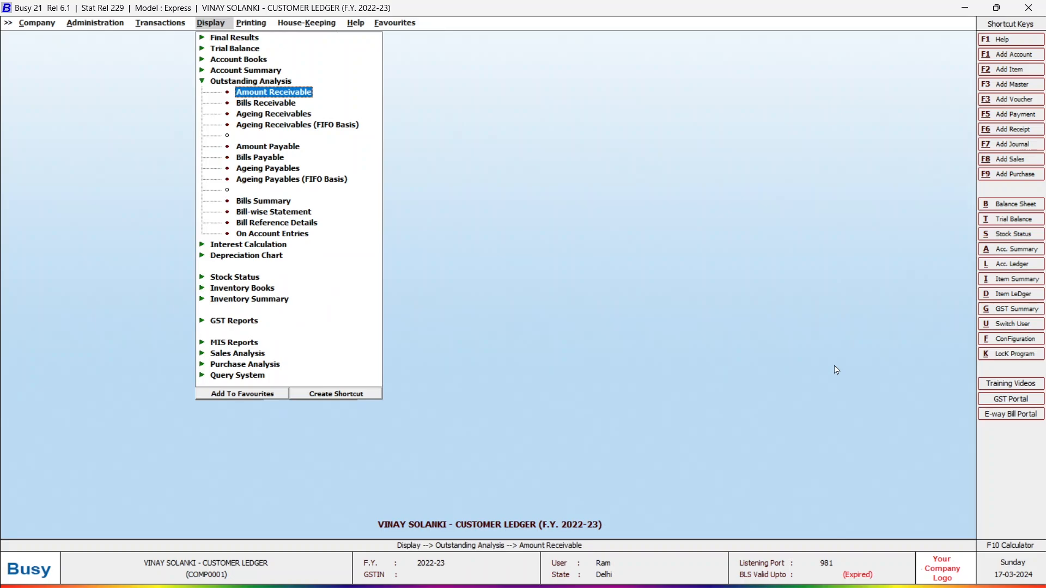
Look through the receivable and payable reports under Outstanding Analysis, including the ageing reports and their FIFO variants.
{"action": "key", "text": "Down"}
{"action": "key", "text": "Down"}
{"action": "key", "text": "Down"}
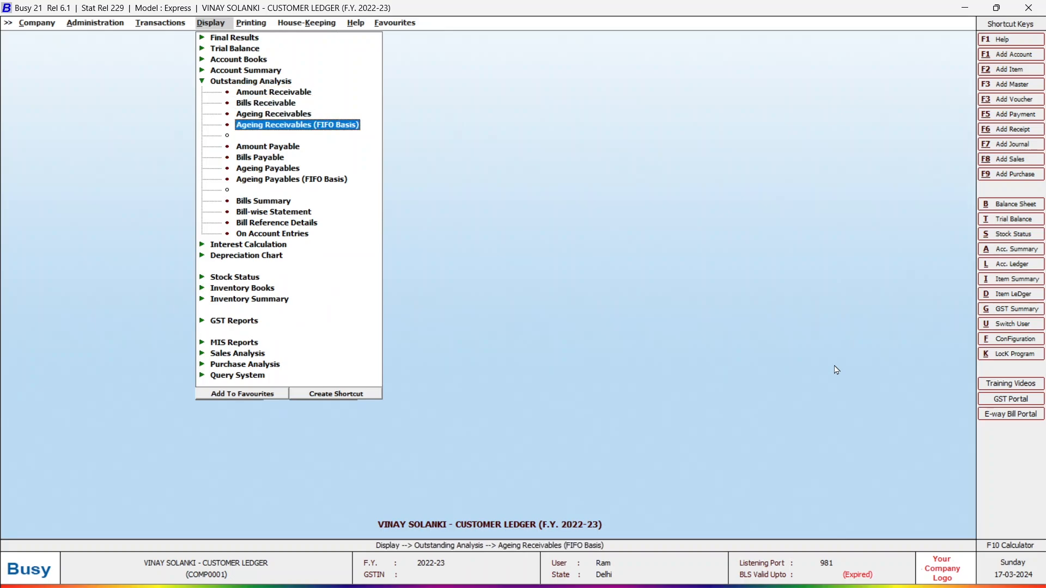
{"action": "key", "text": "Up"}
{"action": "key", "text": "Up"}
{"action": "key", "text": "Up"}
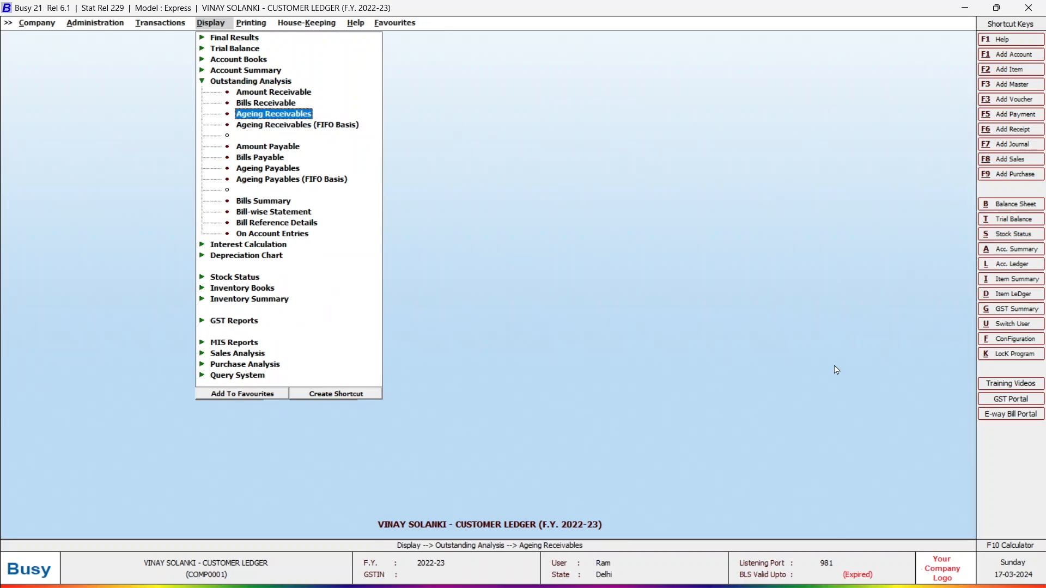
{"action": "key", "text": "Down"}
{"action": "key", "text": "Down"}
{"action": "key", "text": "Down"}
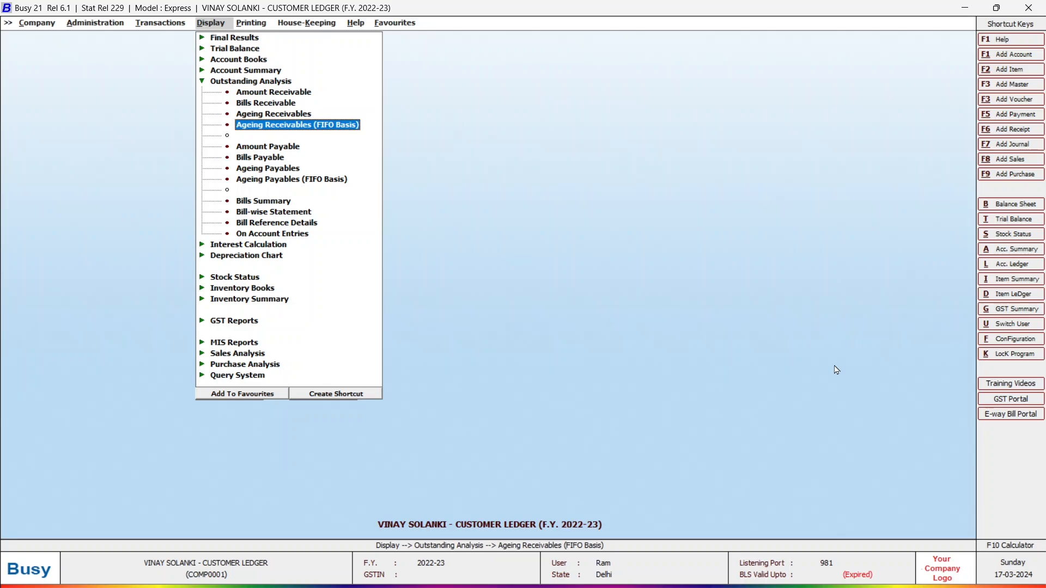
{"action": "key", "text": "Down"}
{"action": "key", "text": "Down"}
{"action": "key", "text": "Down"}
{"action": "key", "text": "Down"}
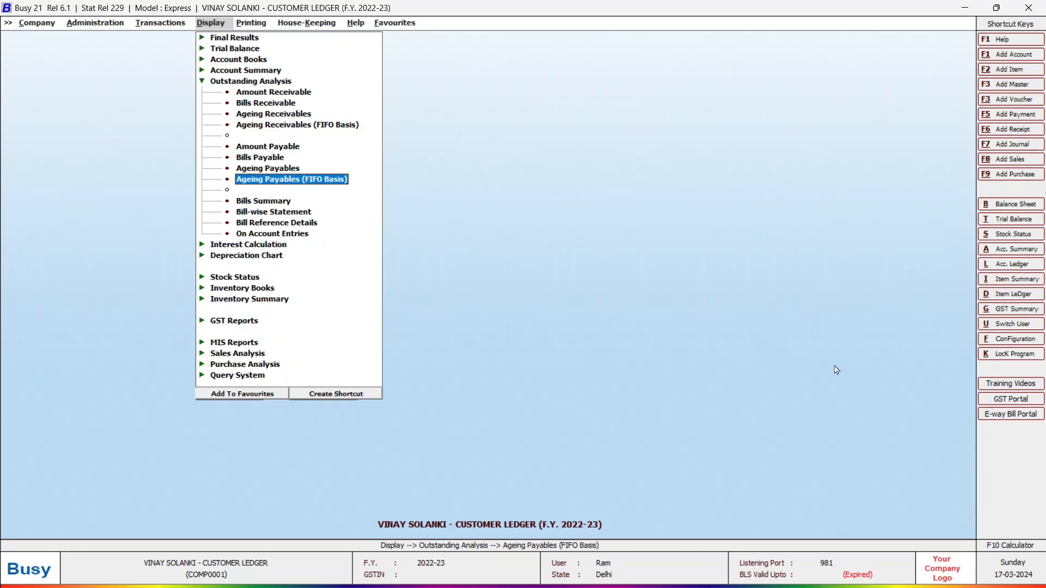
{"action": "key", "text": "Up"}
{"action": "key", "text": "Up"}
{"action": "key", "text": "Up"}
{"action": "key", "text": "Up"}
{"action": "key", "text": "Up"}
{"action": "key", "text": "Up"}
{"action": "key", "text": "Up"}
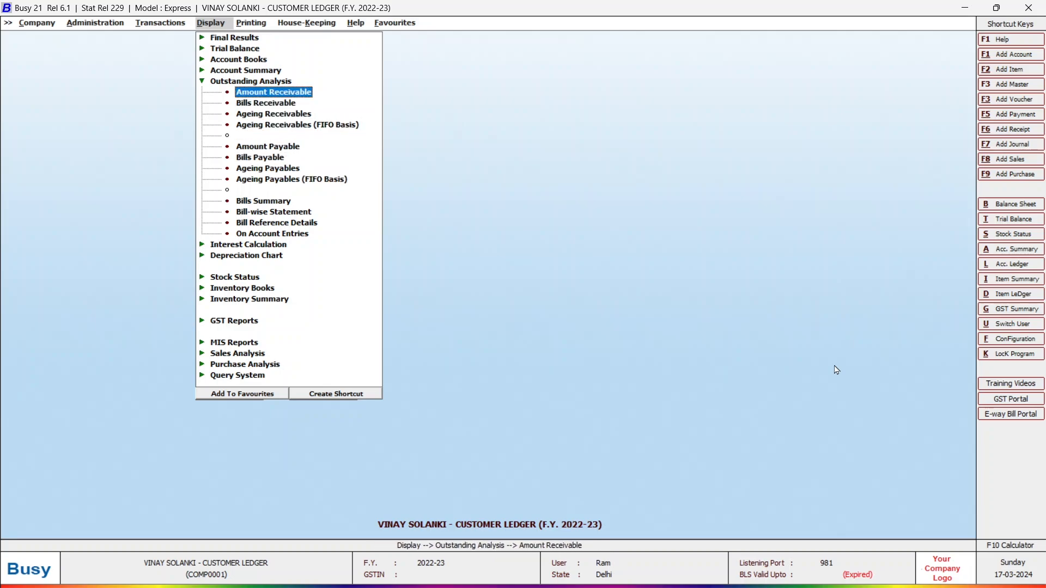
{"action": "key", "text": "Down"}
{"action": "key", "text": "Down"}
{"action": "key", "text": "Down"}
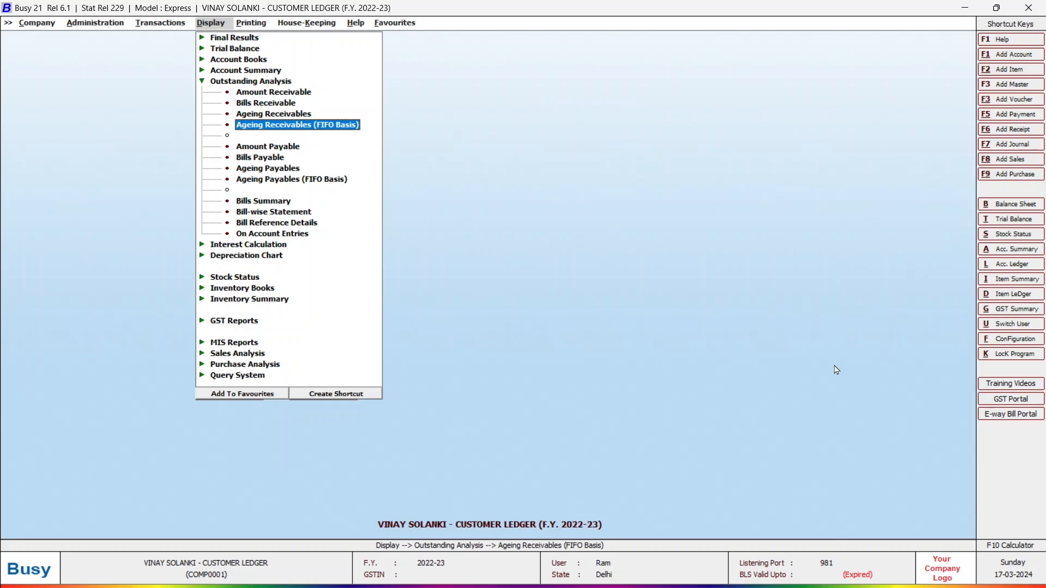
{"action": "key", "text": "Down"}
{"action": "key", "text": "Down"}
{"action": "key", "text": "Down"}
{"action": "key", "text": "Down"}
{"action": "key", "text": "Up"}
{"action": "key", "text": "Up"}
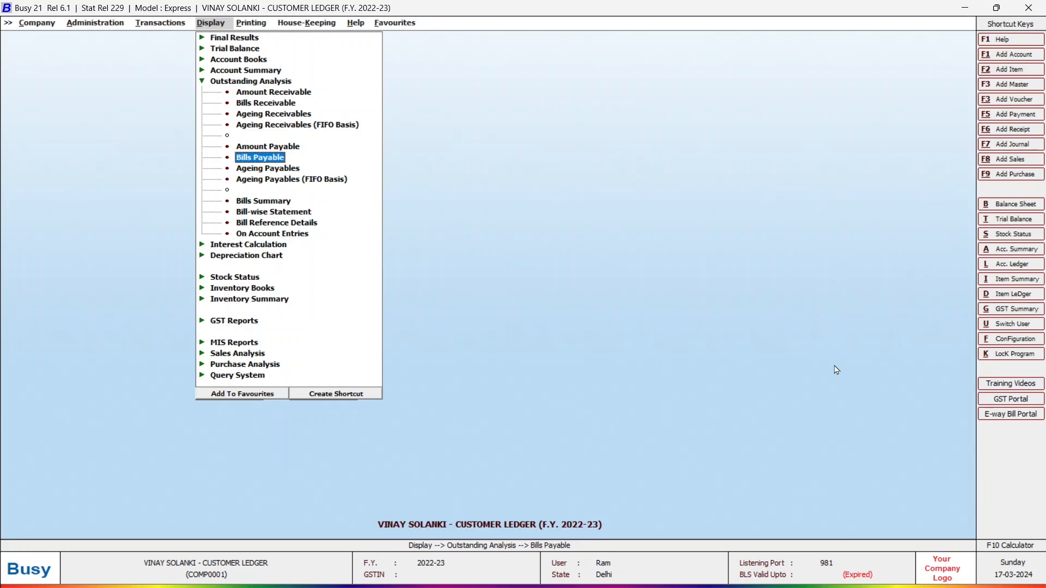
{"action": "key", "text": "Down"}
{"action": "key", "text": "Down"}
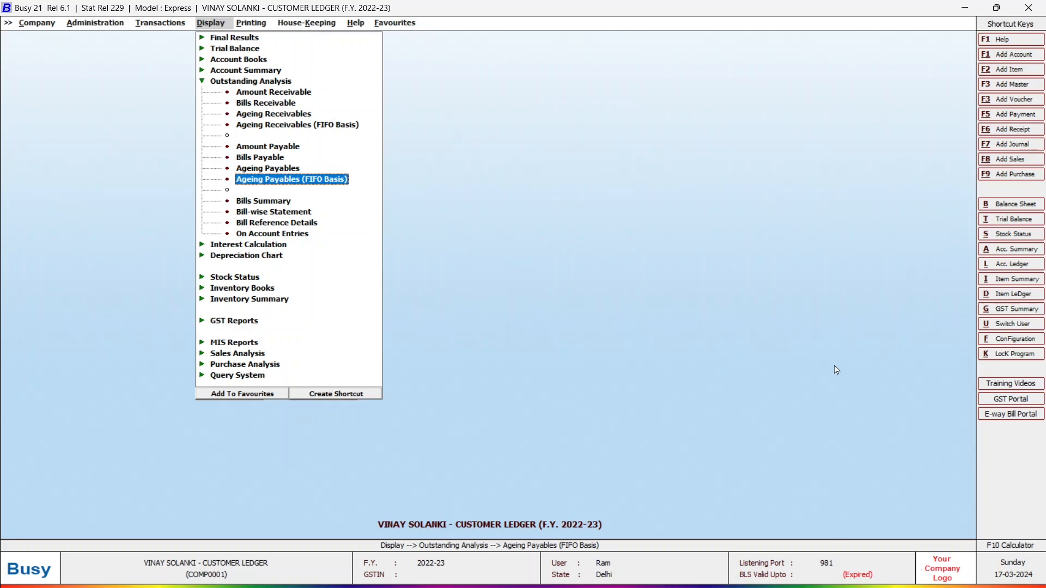
Start the Ageing Receivables report from Outstanding Analysis.
{"action": "key", "text": "Up"}
{"action": "key", "text": "Up"}
{"action": "key", "text": "Up"}
{"action": "key", "text": "Up"}
{"action": "key", "text": "Up"}
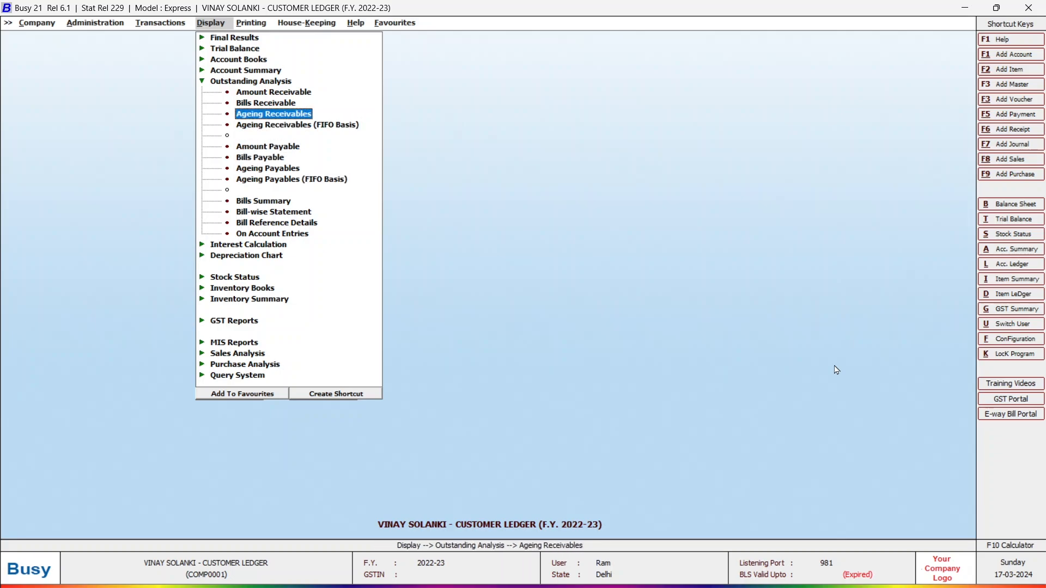
{"action": "key", "text": "Return"}
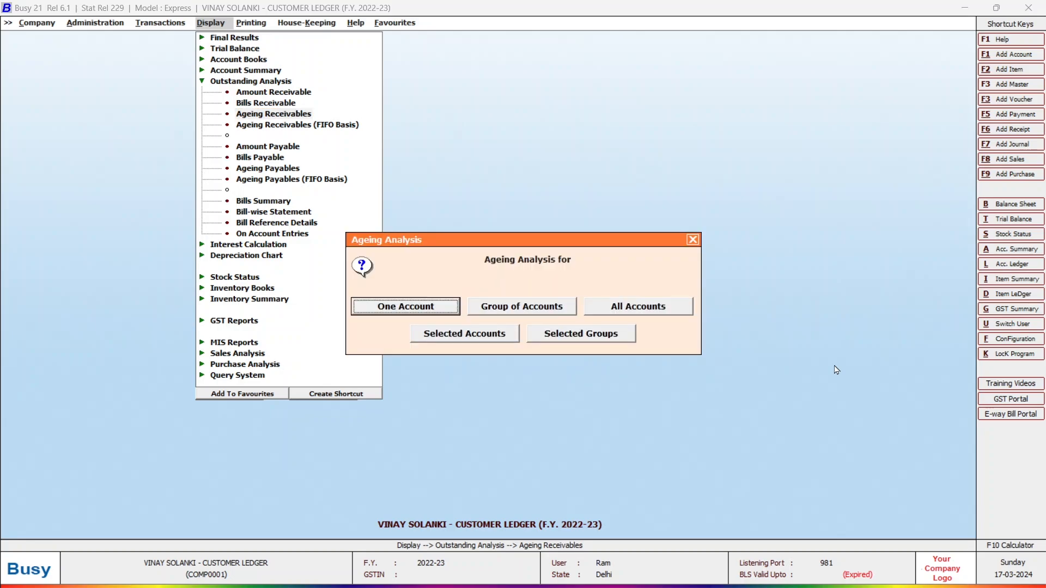
Review the ageing analysis scope choices, from one account through group, all accounts, selected accounts and selected groups.
{"action": "key", "text": "Right"}
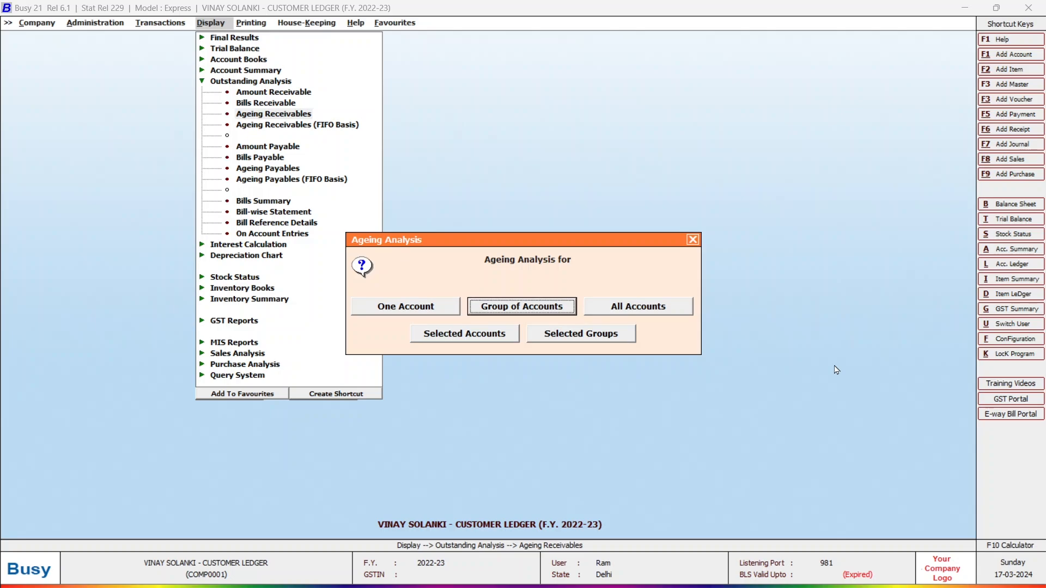
{"action": "key", "text": "Right"}
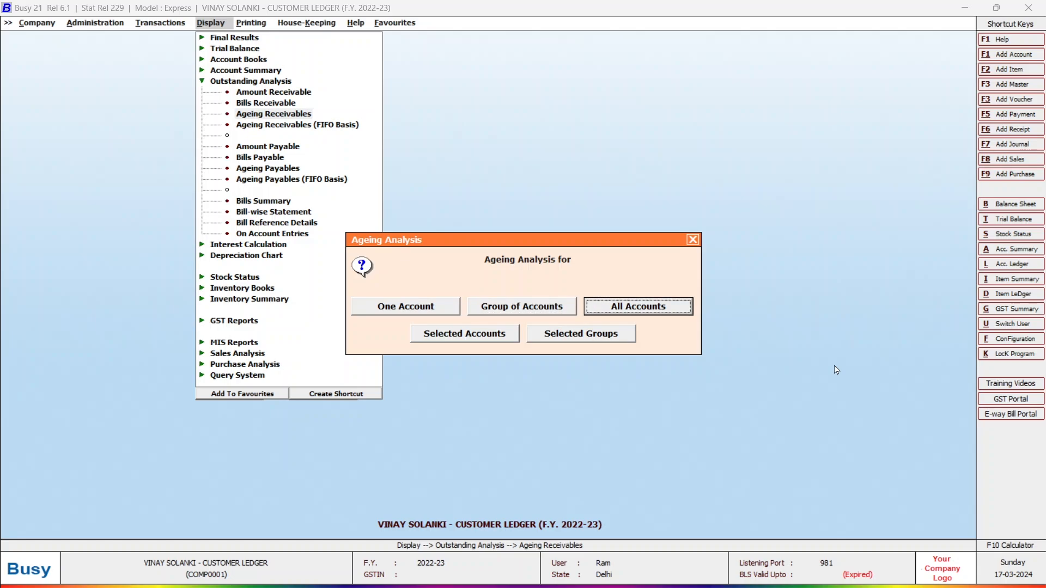
{"action": "key", "text": "Right"}
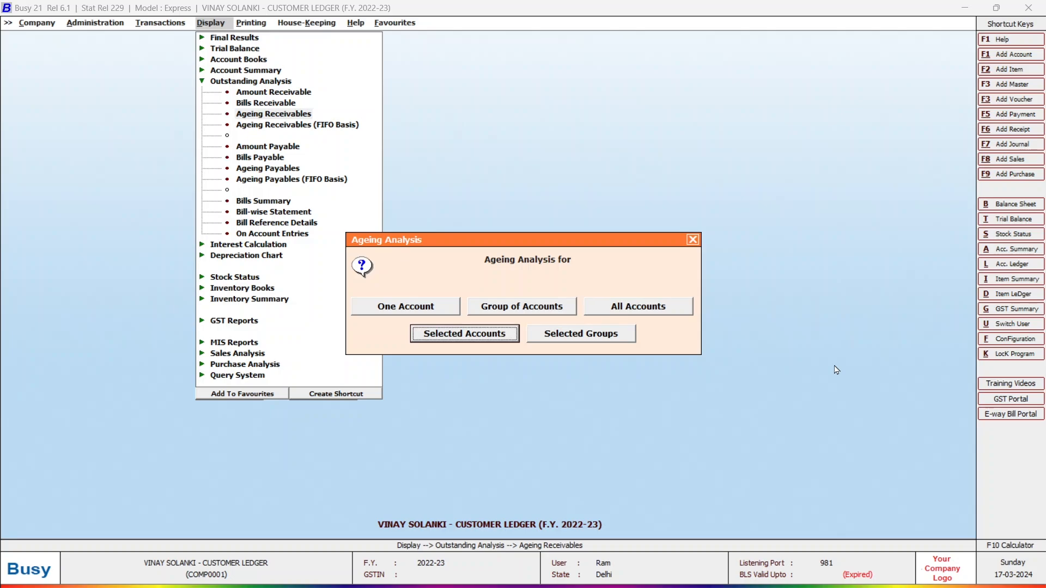
{"action": "key", "text": "Right"}
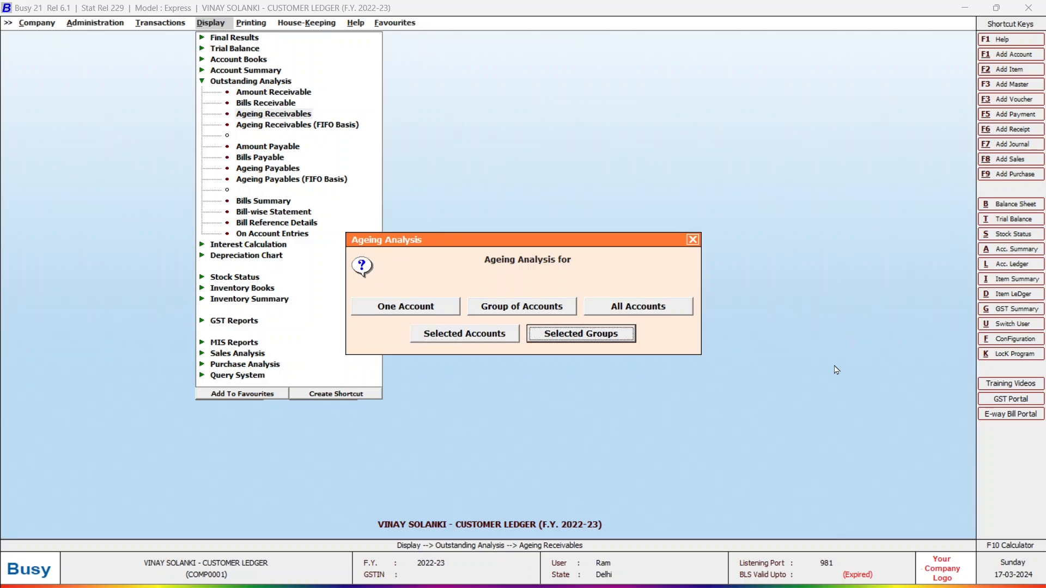
{"action": "key", "text": "Left"}
{"action": "key", "text": "Left"}
{"action": "key", "text": "Left"}
{"action": "key", "text": "Left"}
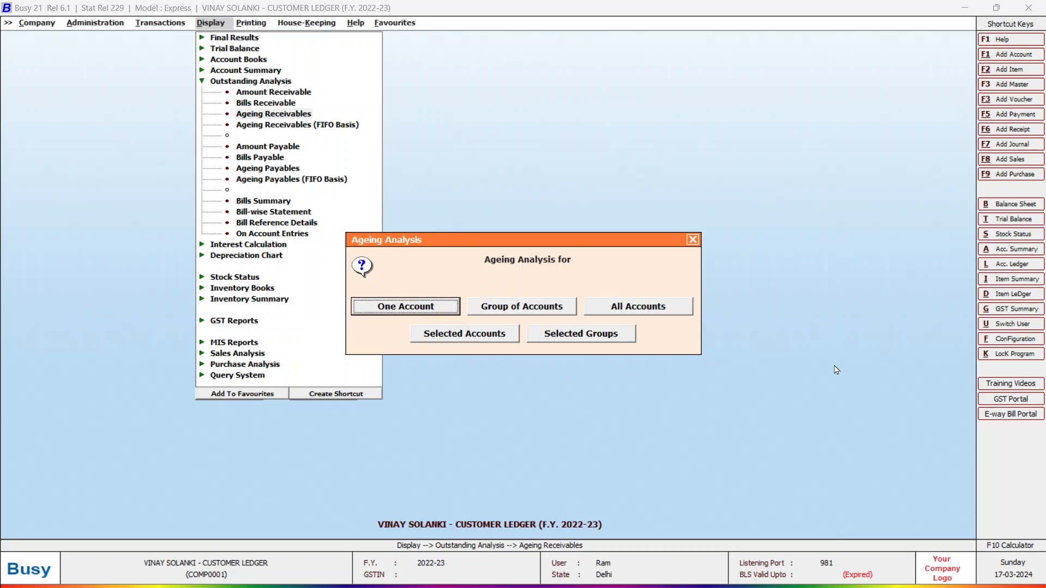
Generate the one-account ageing report for SHYAM AND COMPANY DELHI by due date, 01-04-2022 to 22-03-2023, and close it after viewing all ageing columns.
{"action": "key", "text": "Return"}
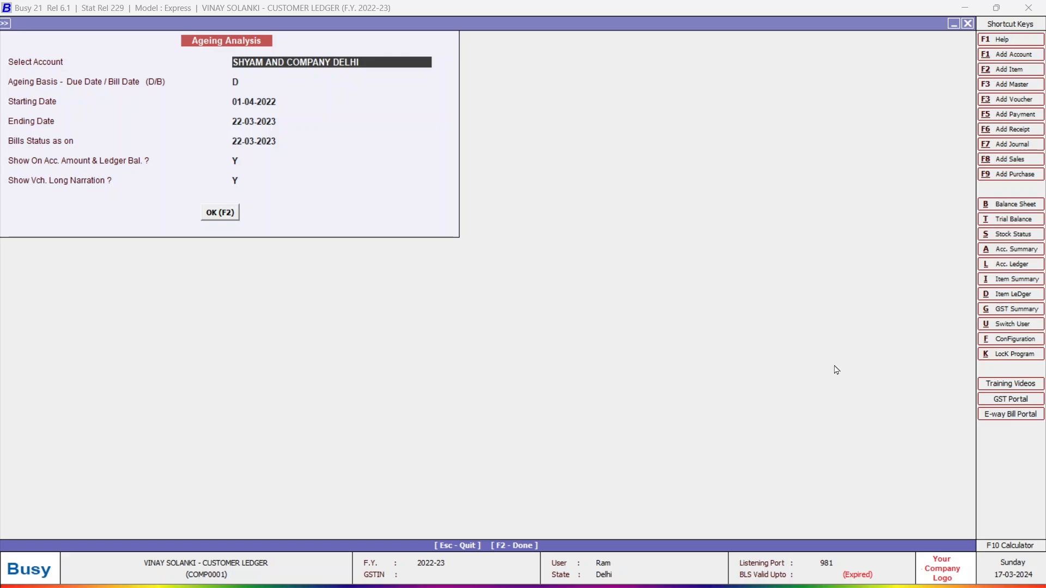
{"action": "key", "text": "Return"}
{"action": "key", "text": "Return"}
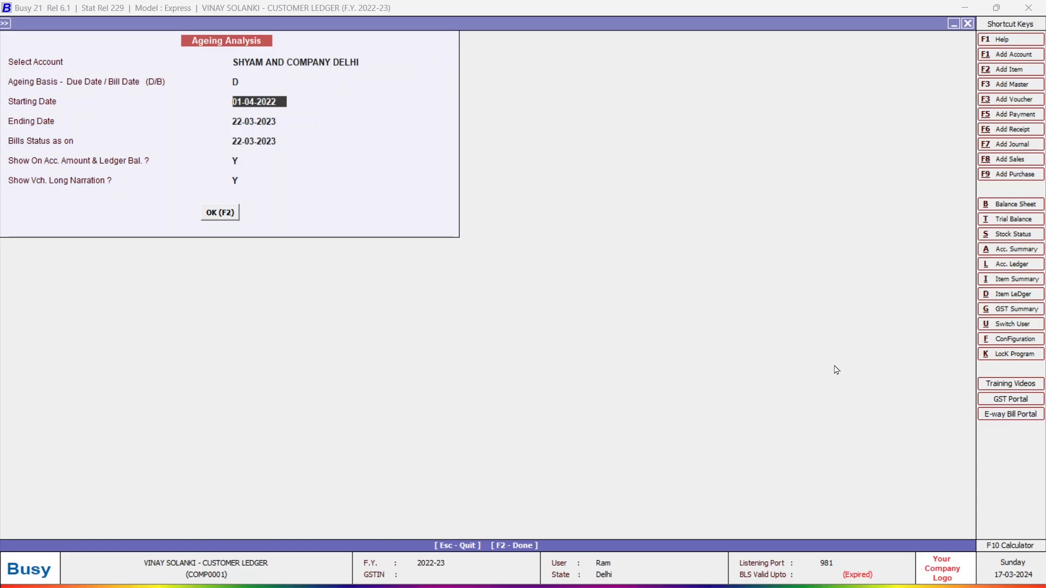
{"action": "key", "text": "Return"}
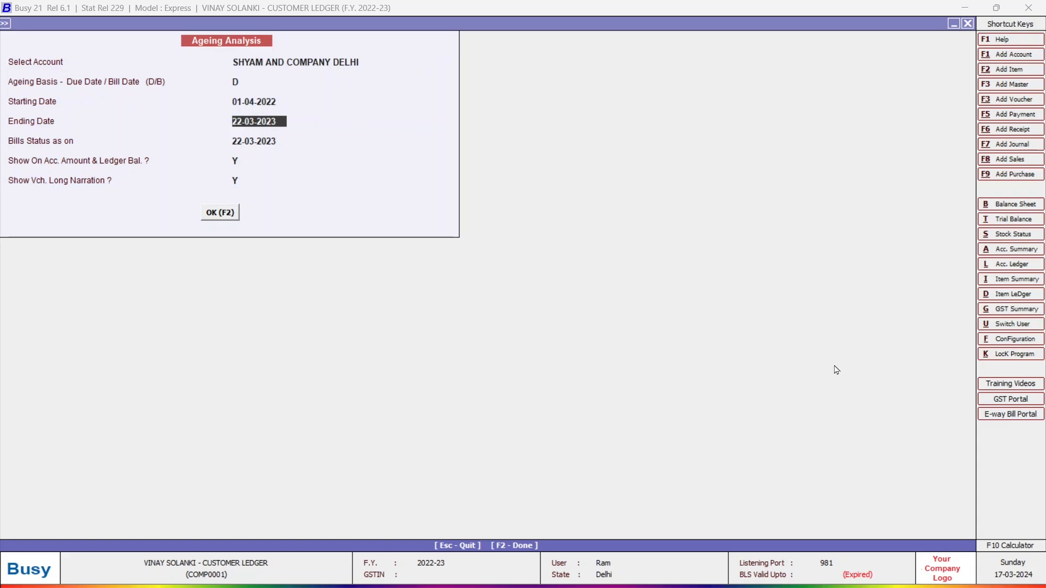
{"action": "key", "text": "Return"}
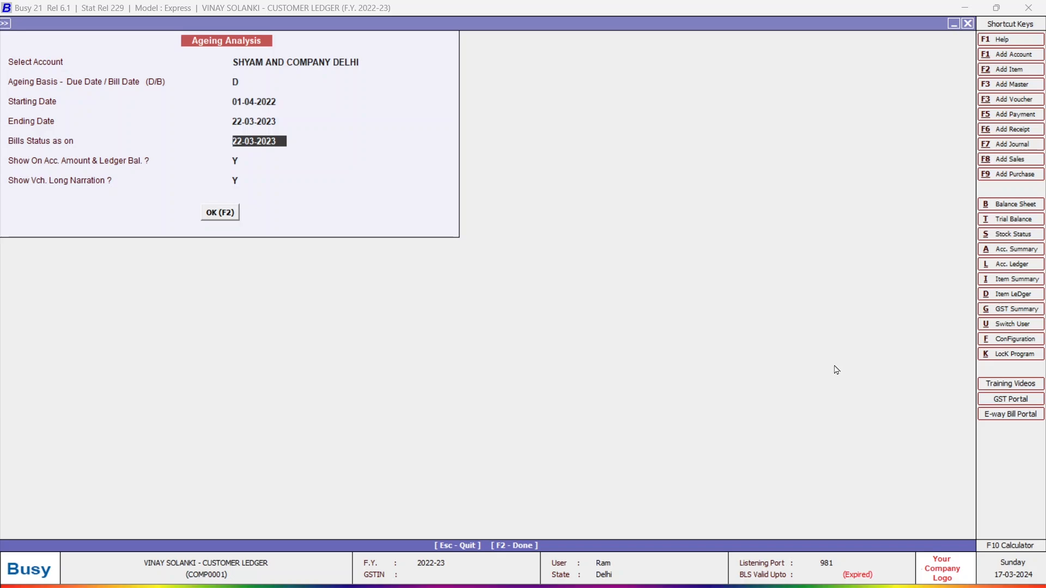
{"action": "key", "text": "Return"}
{"action": "key", "text": "Return"}
{"action": "key", "text": "Return"}
{"action": "key", "text": "Return"}
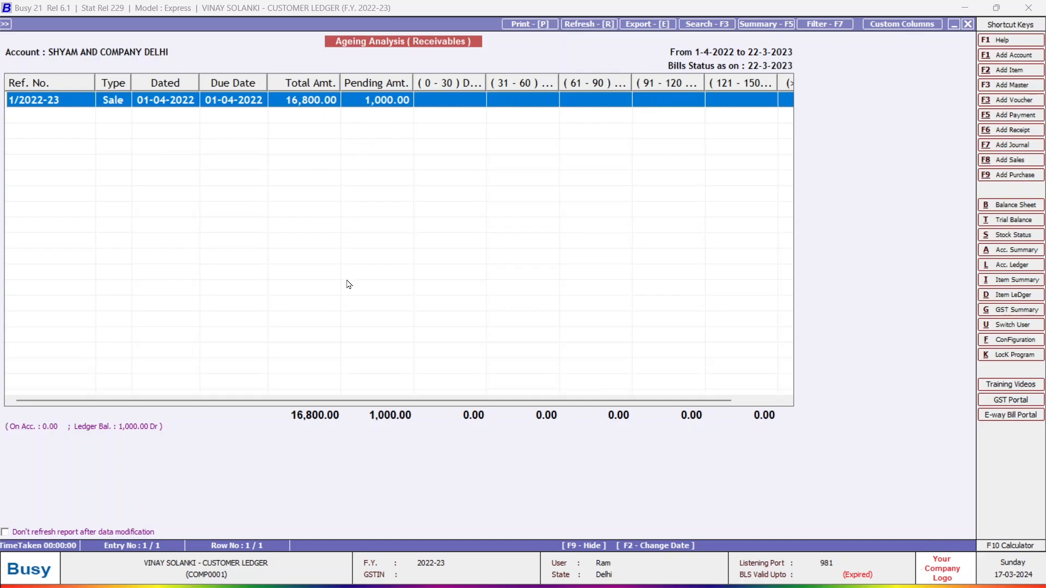
{"action": "left_click_drag", "start_coordinate": [357, 400], "coordinate": [415, 401]}
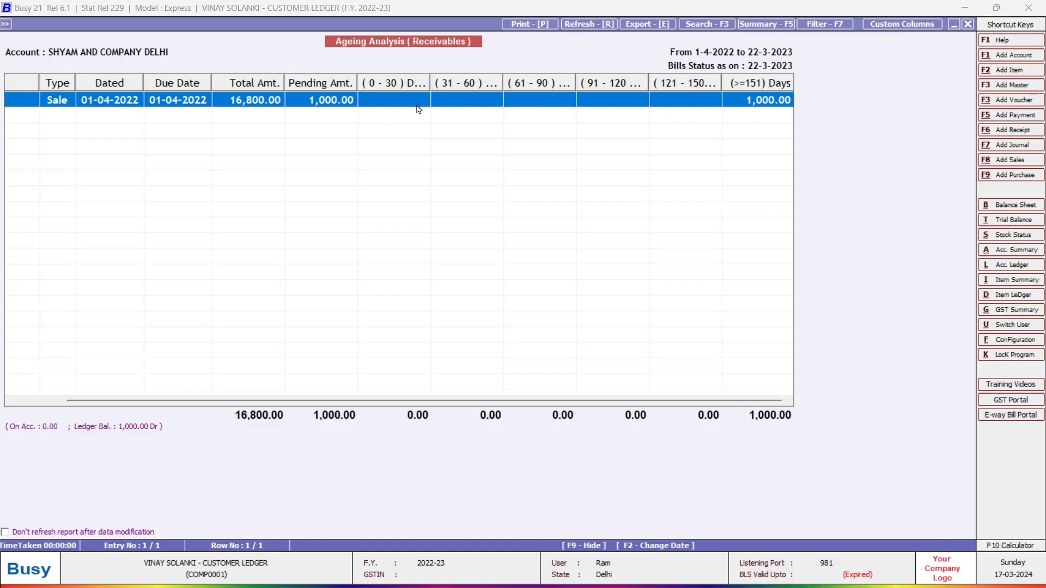
{"action": "key", "text": "Escape"}
{"action": "key", "text": "Escape"}
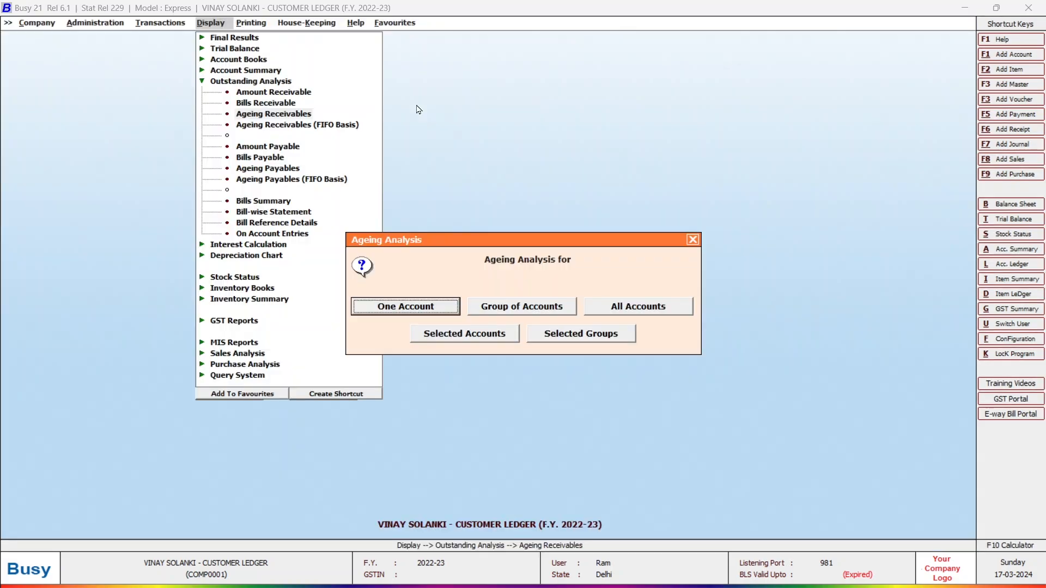
Generate the ageing report for the DEBTORS RAJASTHAN group by due date, 01-04-2022 to 22-03-2023, without a state filter, and close it after viewing.
{"action": "key", "text": "Right"}
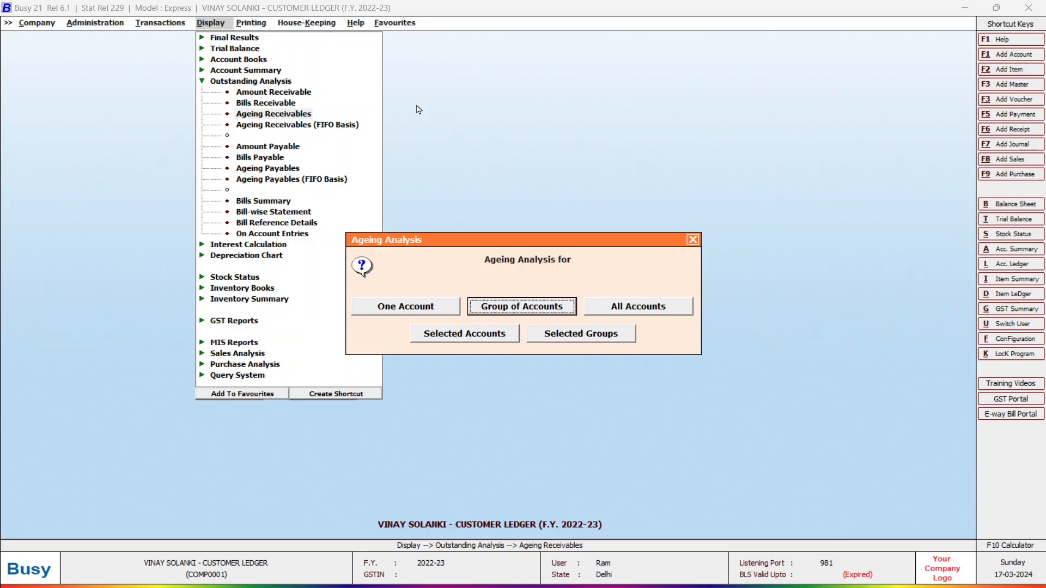
{"action": "key", "text": "Return"}
{"action": "key", "text": "Return"}
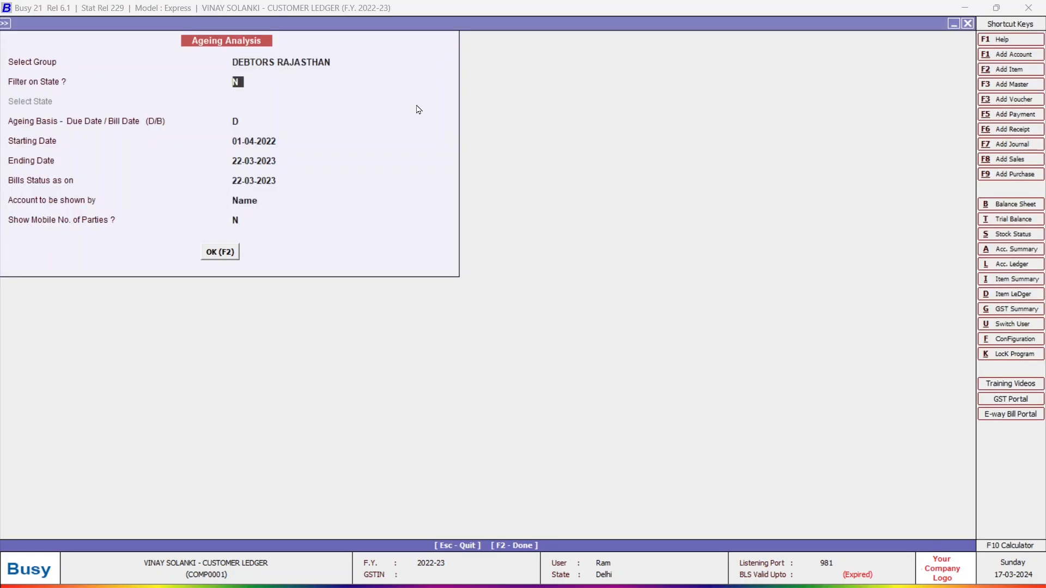
{"action": "key", "text": "Up"}
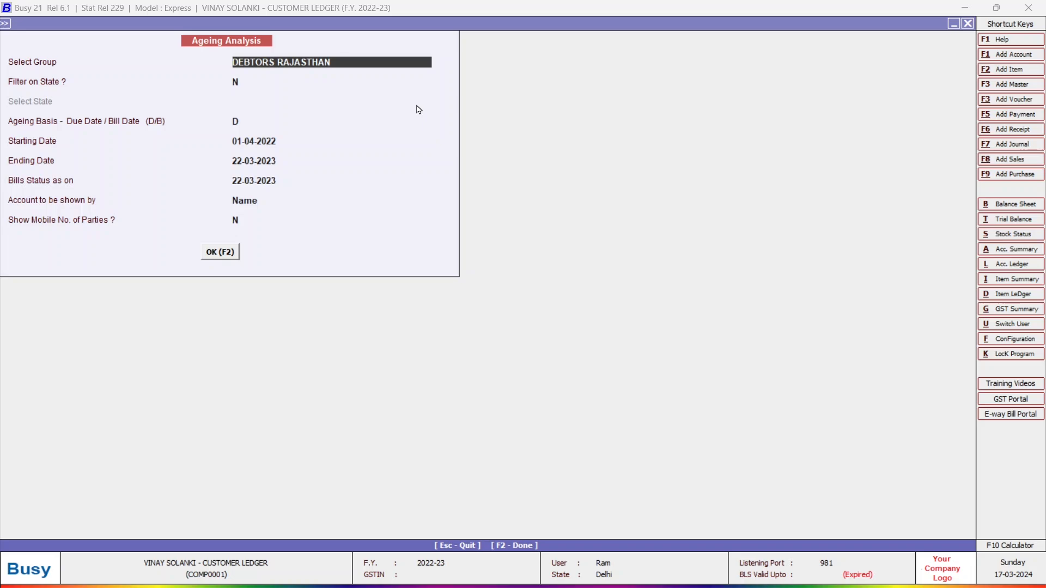
{"action": "key", "text": "Return"}
{"action": "key", "text": "Return"}
{"action": "key", "text": "Return"}
{"action": "key", "text": "Return"}
{"action": "key", "text": "Return"}
{"action": "key", "text": "Return"}
{"action": "key", "text": "Return"}
{"action": "key", "text": "Return"}
{"action": "key", "text": "Return"}
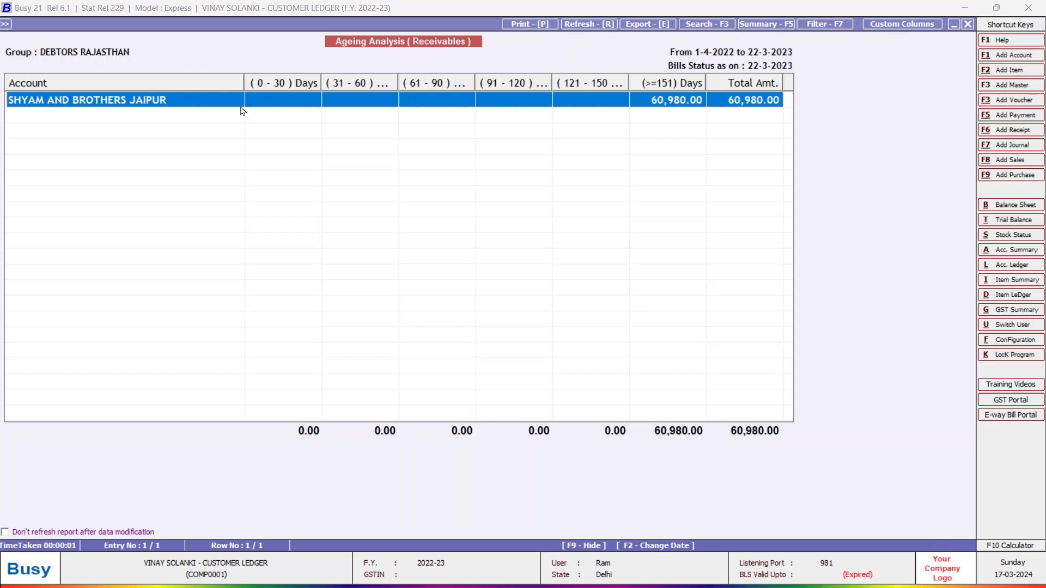
{"action": "key", "text": "Escape"}
Look over the all accounts, selected accounts and selected groups choices for ageing analysis, and return to the Outstanding Analysis list at Bills Receivable.
{"action": "key", "text": "Return"}
{"action": "key", "text": "Right"}
{"action": "key", "text": "Right"}
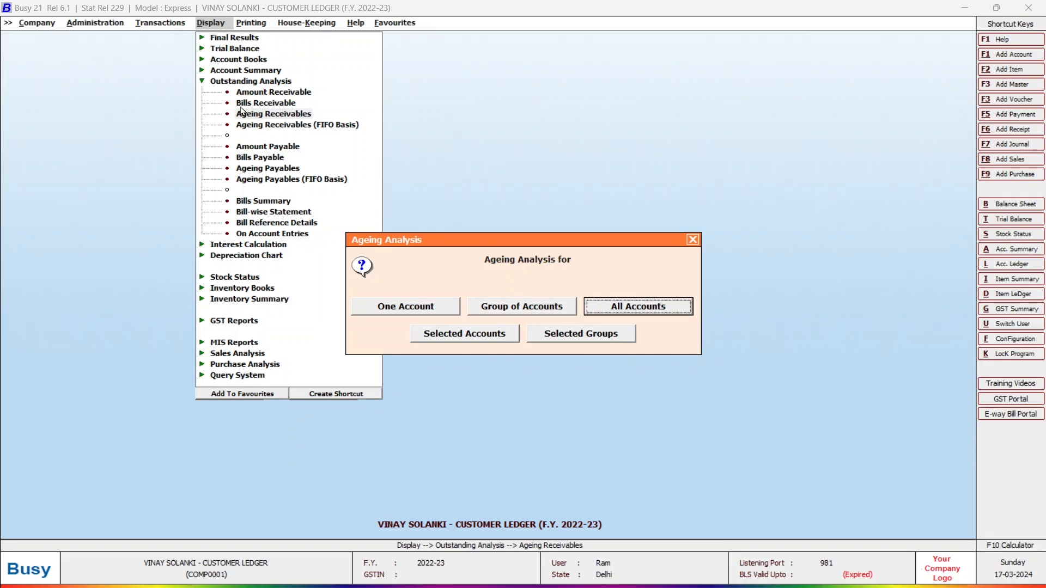
{"action": "key", "text": "Right"}
{"action": "key", "text": "Right"}
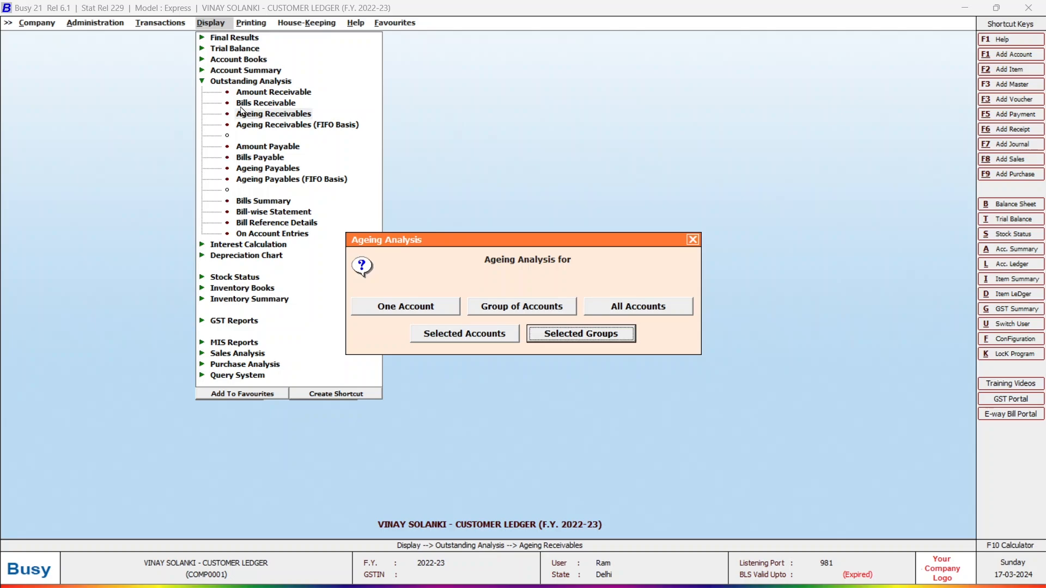
{"action": "key", "text": "Escape"}
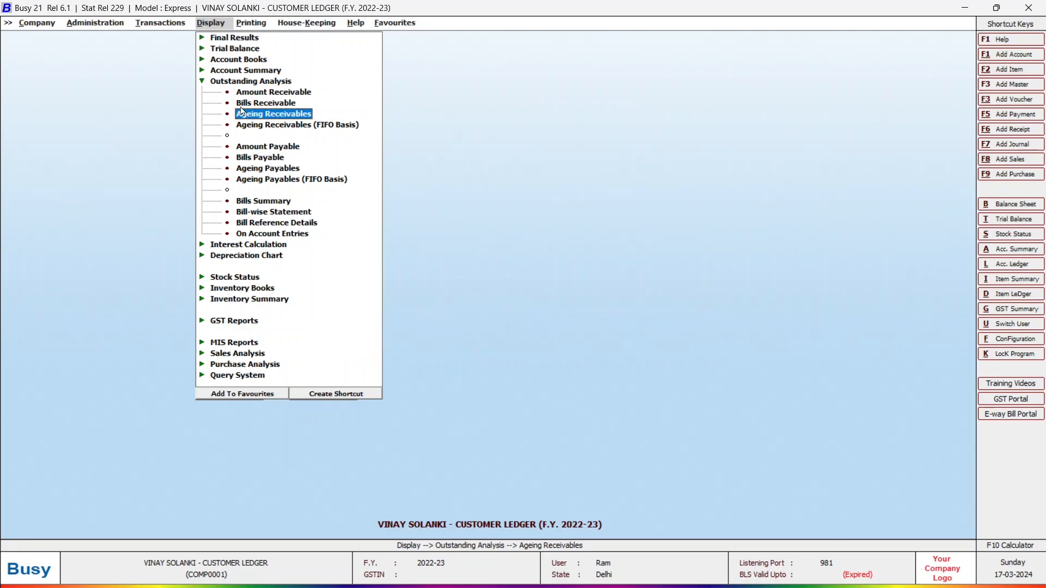
{"action": "key", "text": "Up"}
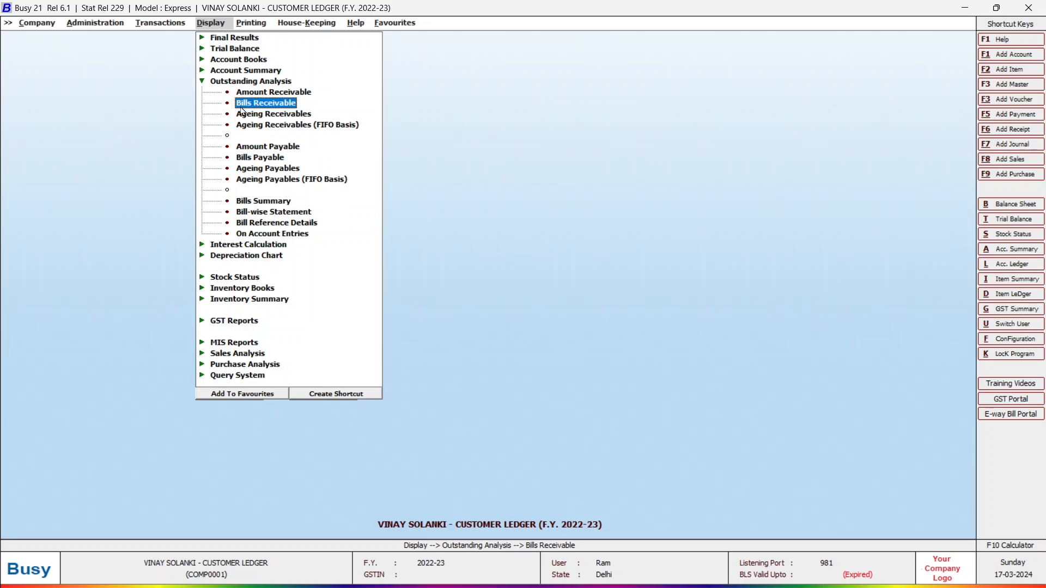
Start a bills receivable report covering all accounts with summary-only detail.
{"action": "left_click", "coordinate": [240, 107]}
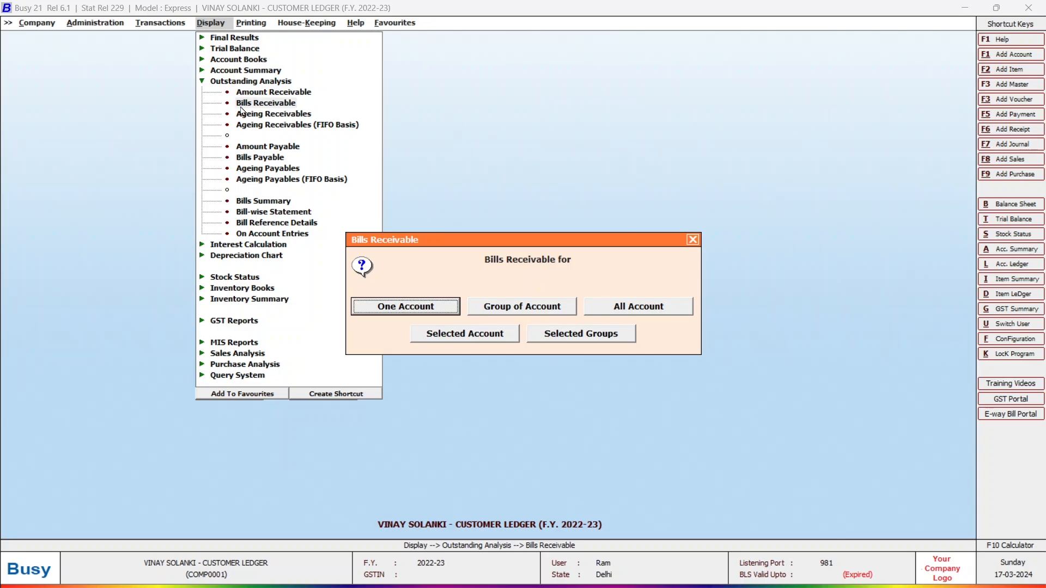
{"action": "key", "text": "Right"}
{"action": "key", "text": "Right"}
{"action": "key", "text": "Return"}
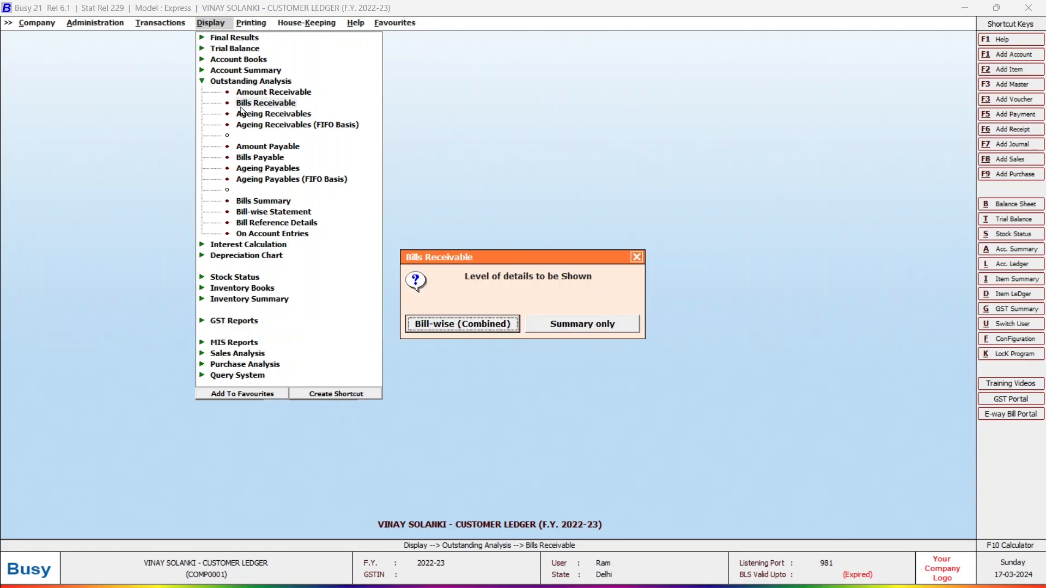
{"action": "key", "text": "Right"}
{"action": "key", "text": "Return"}
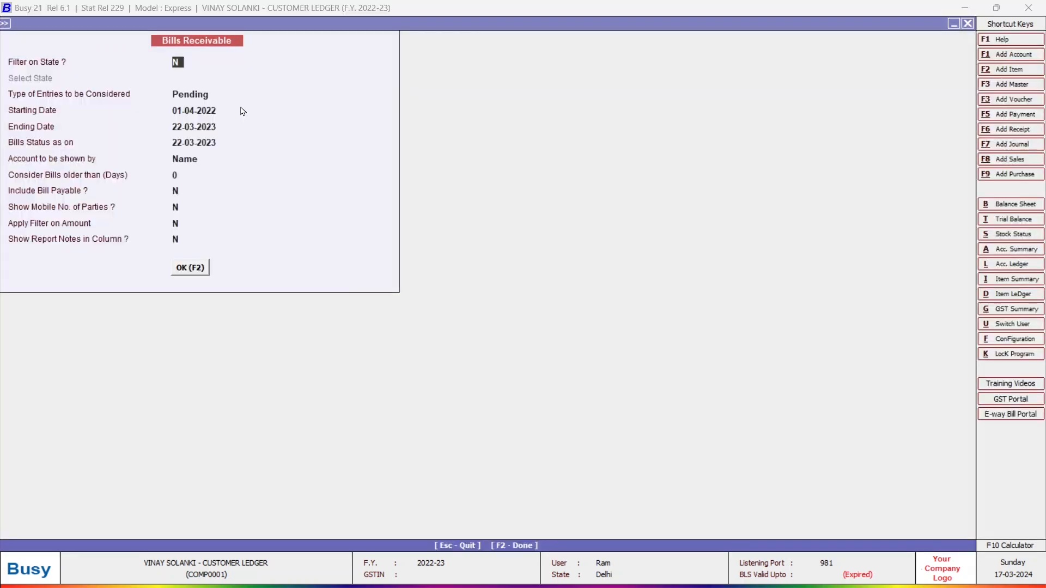
Generate the bills receivable summary for pending entries from 01-04-2022 to 22-03-2023, without a state filter or bills payable, accounts shown by name.
{"action": "key", "text": "Return"}
{"action": "key", "text": "Return"}
{"action": "key", "text": "Return"}
{"action": "key", "text": "Return"}
{"action": "key", "text": "Return"}
{"action": "key", "text": "Return"}
{"action": "key", "text": "Return"}
{"action": "key", "text": "Return"}
{"action": "key", "text": "Return"}
{"action": "key", "text": "Return"}
{"action": "key", "text": "Return"}
{"action": "key", "text": "Return"}
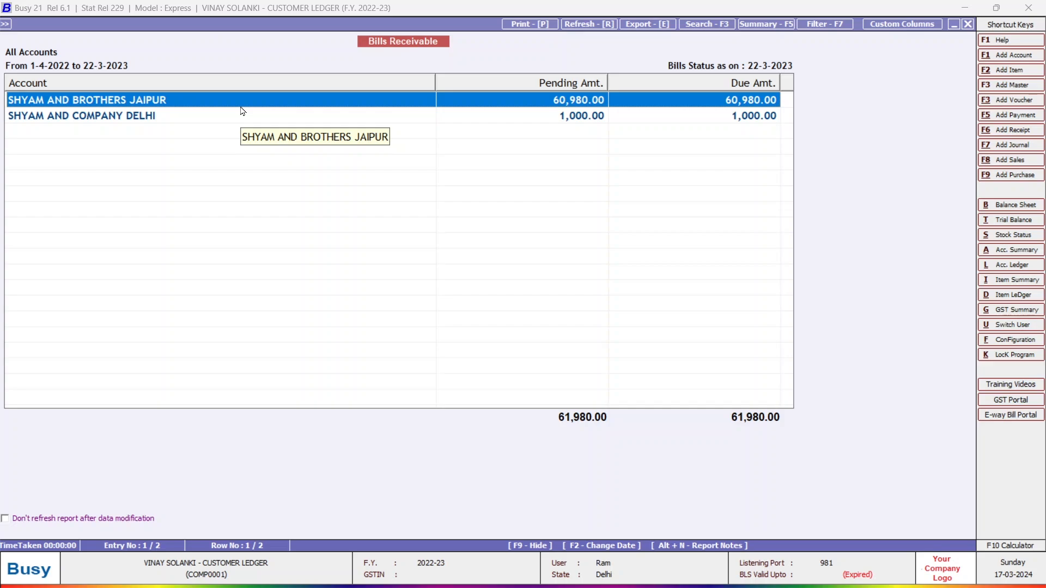
Look over the pending and due amounts of both listed accounts, and close the bills receivable report.
{"action": "left_click", "coordinate": [243, 112]}
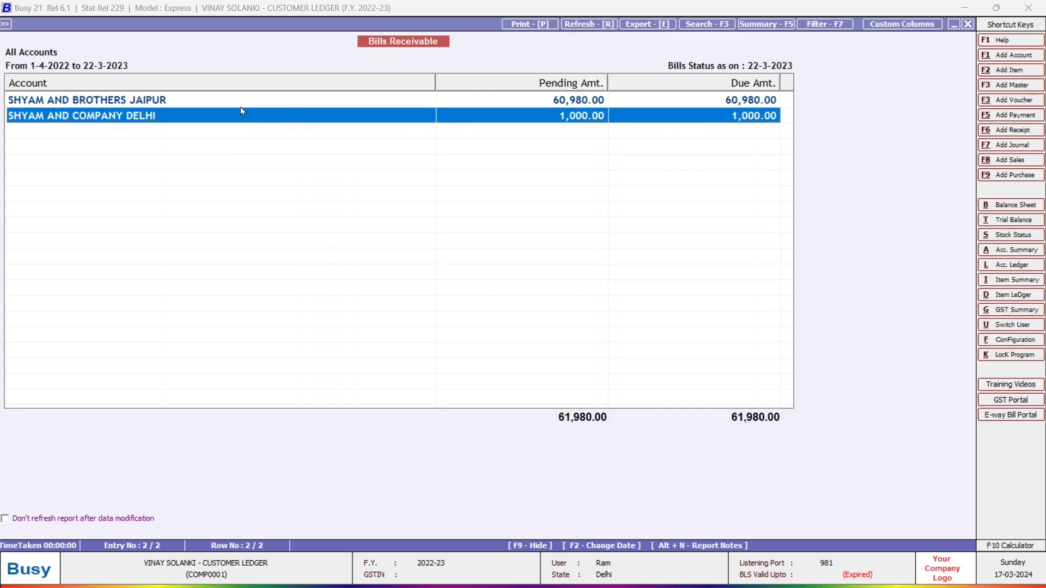
{"action": "key", "text": "Up"}
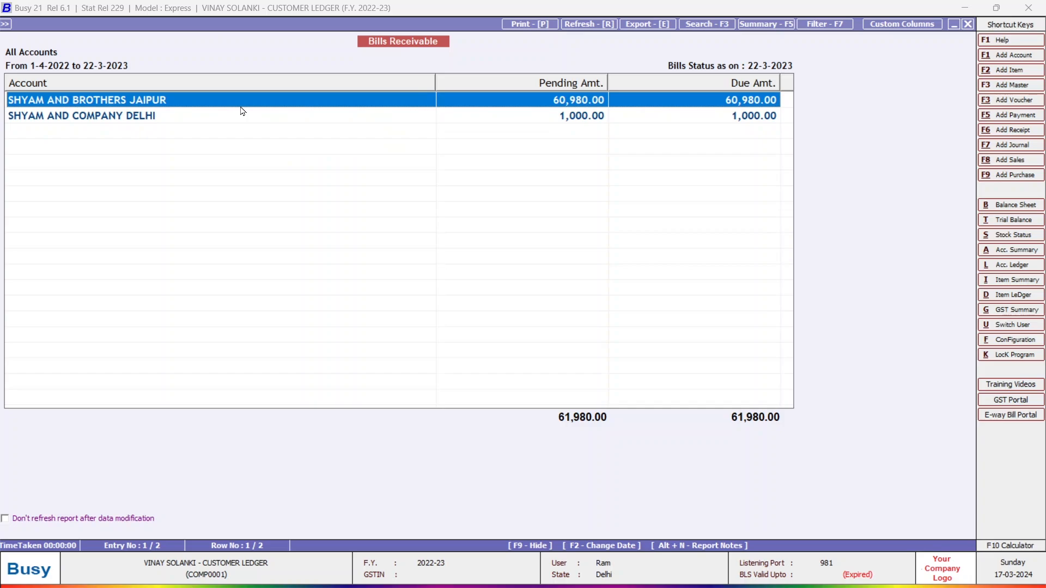
{"action": "key", "text": "Escape"}
{"action": "key", "text": "Escape"}
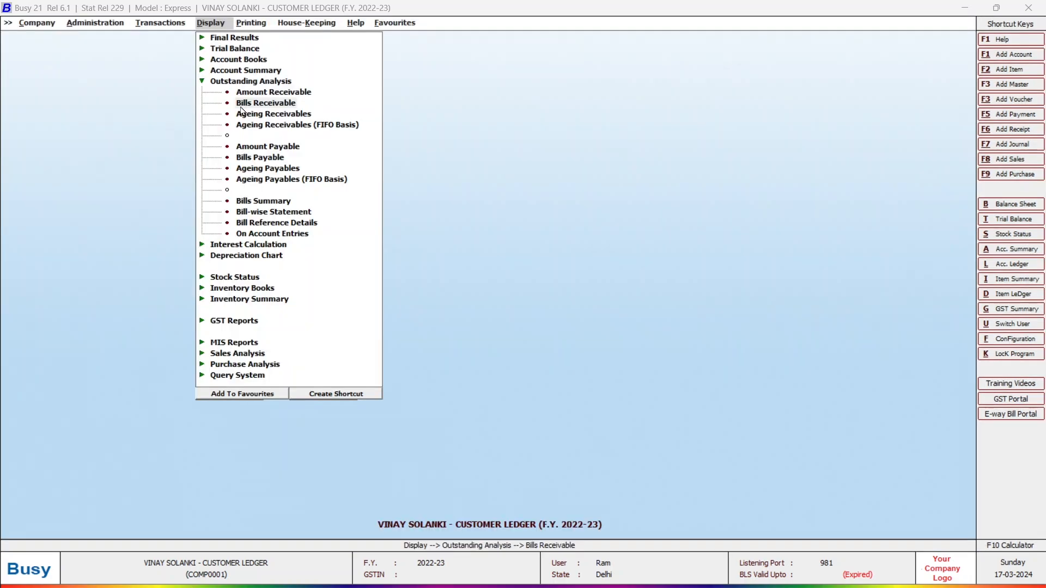
{"action": "key", "text": "Return"}
{"action": "key", "text": "Escape"}
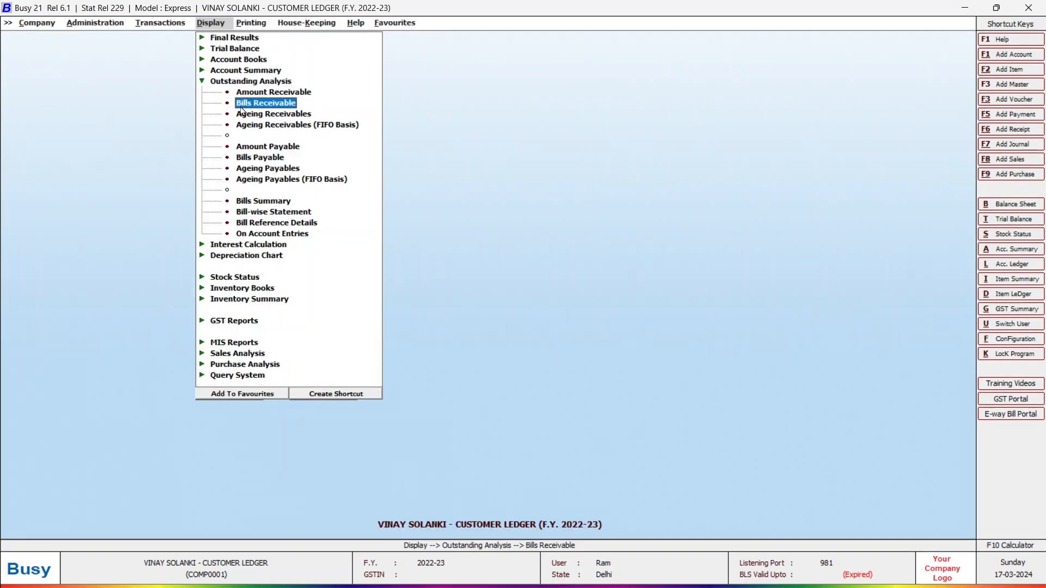
Open Payment Reminder from the printable outstanding analysis reports.
{"action": "key", "text": "Right"}
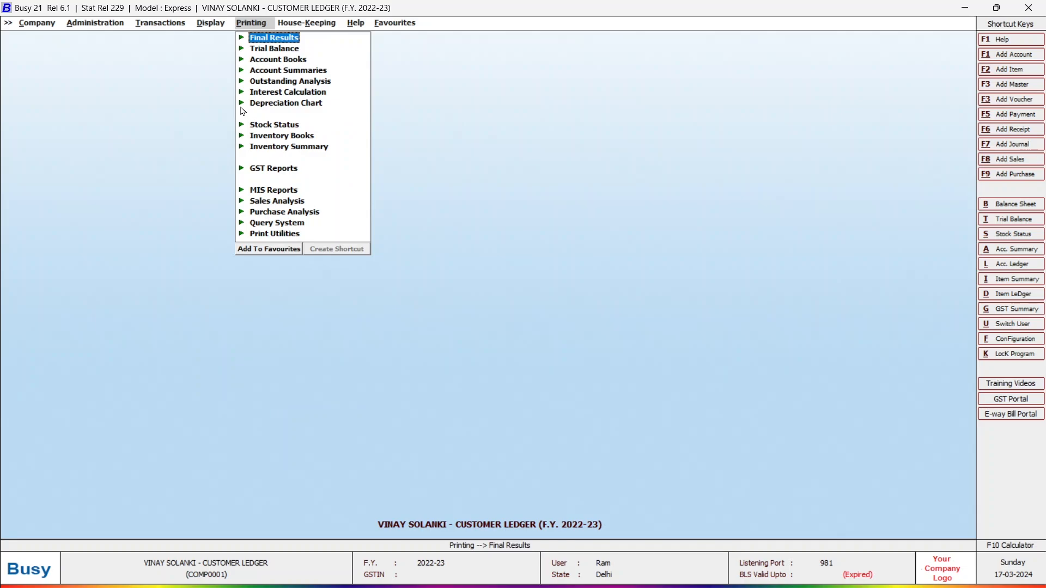
{"action": "key", "text": "Down"}
{"action": "key", "text": "Down"}
{"action": "key", "text": "Down"}
{"action": "key", "text": "Down"}
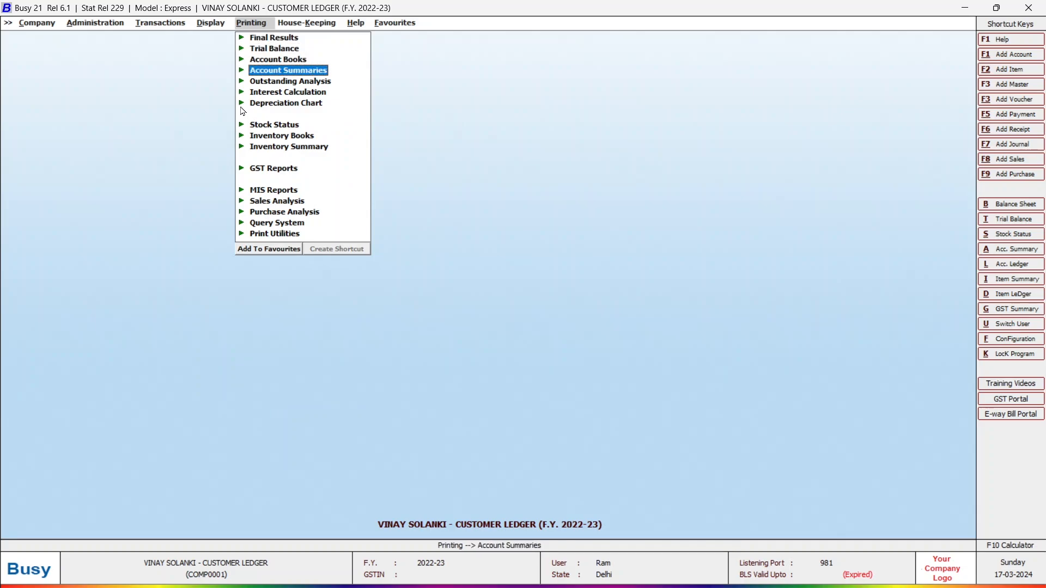
{"action": "key", "text": "Right"}
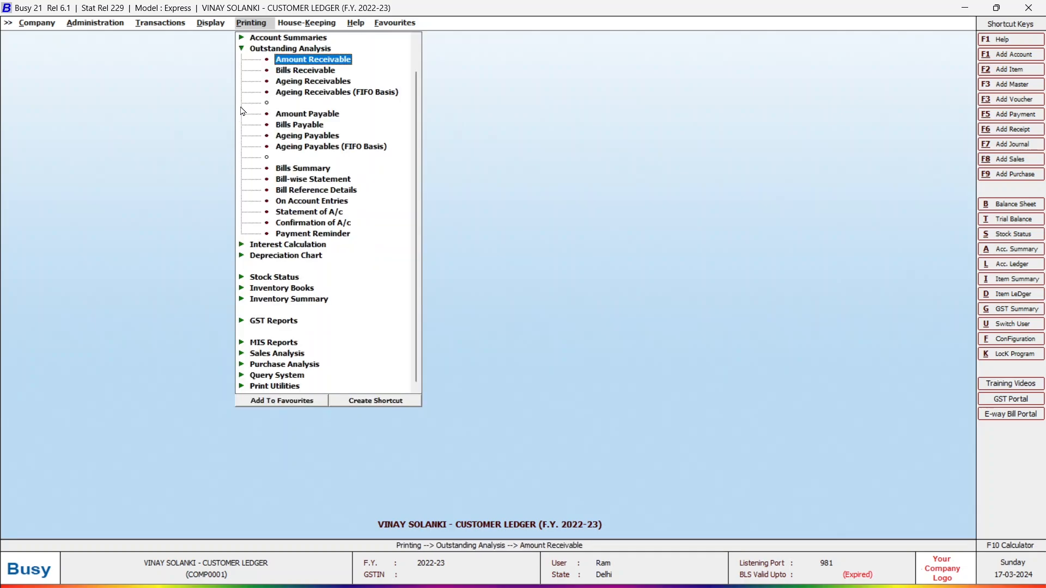
{"action": "key", "text": "Down"}
{"action": "key", "text": "Down"}
{"action": "key", "text": "Down"}
{"action": "key", "text": "Down"}
{"action": "key", "text": "Down"}
{"action": "key", "text": "Down"}
{"action": "key", "text": "Down"}
{"action": "key", "text": "Down"}
{"action": "key", "text": "Down"}
{"action": "key", "text": "Down"}
{"action": "key", "text": "Down"}
{"action": "key", "text": "Down"}
{"action": "key", "text": "Down"}
{"action": "key", "text": "Down"}
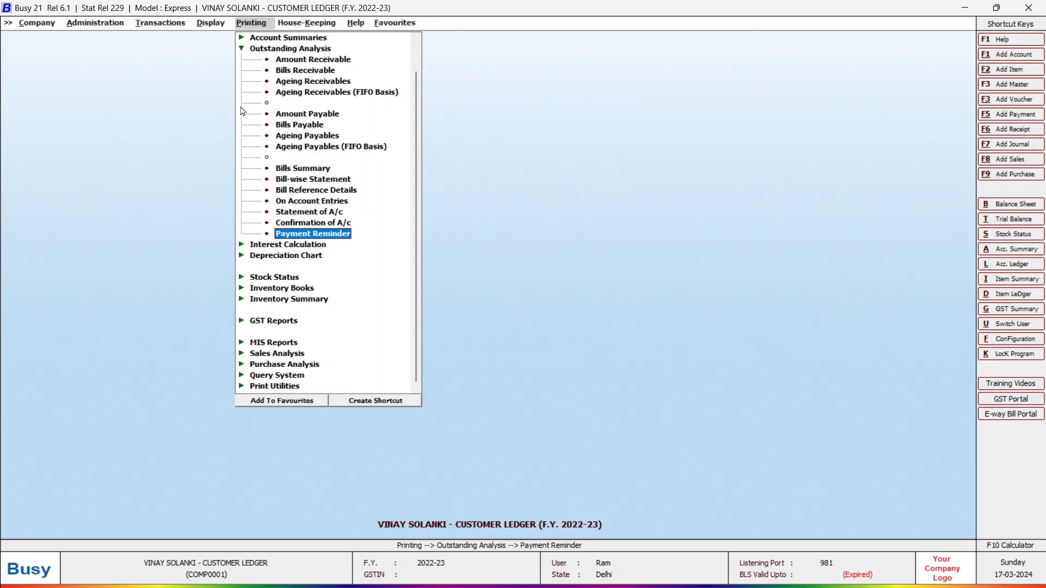
{"action": "key", "text": "Return"}
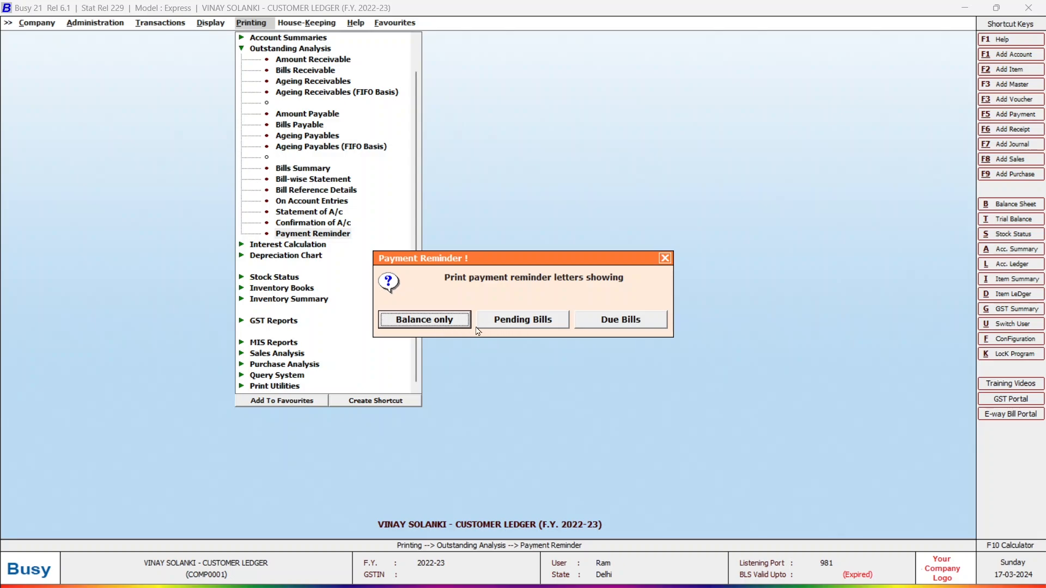
Set up a balance-only payment reminder for one party, SHYAM AND COMPANY DELHI, with report date 22-03-2023 and STANDARD format.
{"action": "left_click", "coordinate": [521, 327]}
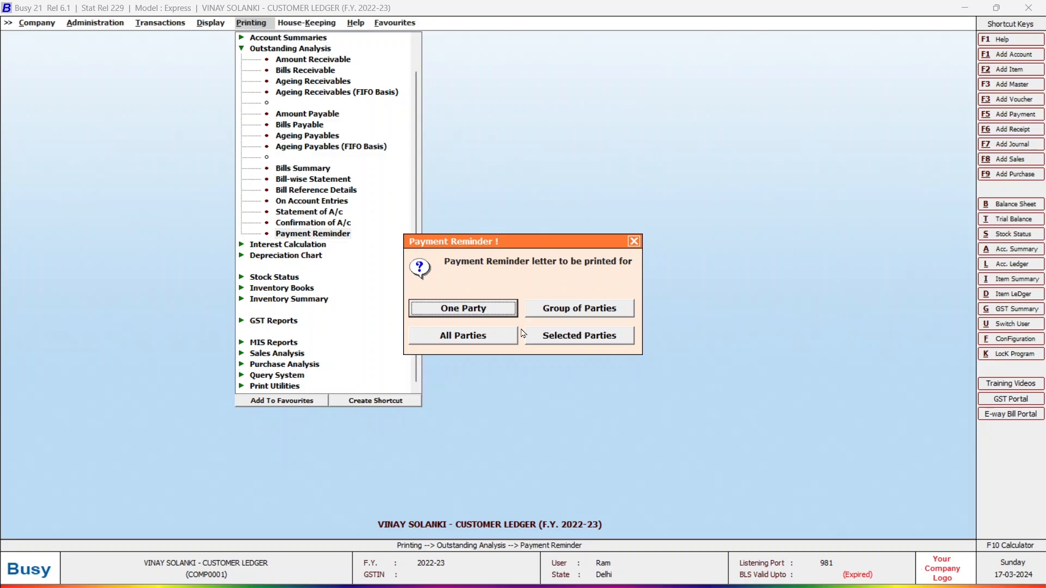
{"action": "key", "text": "Return"}
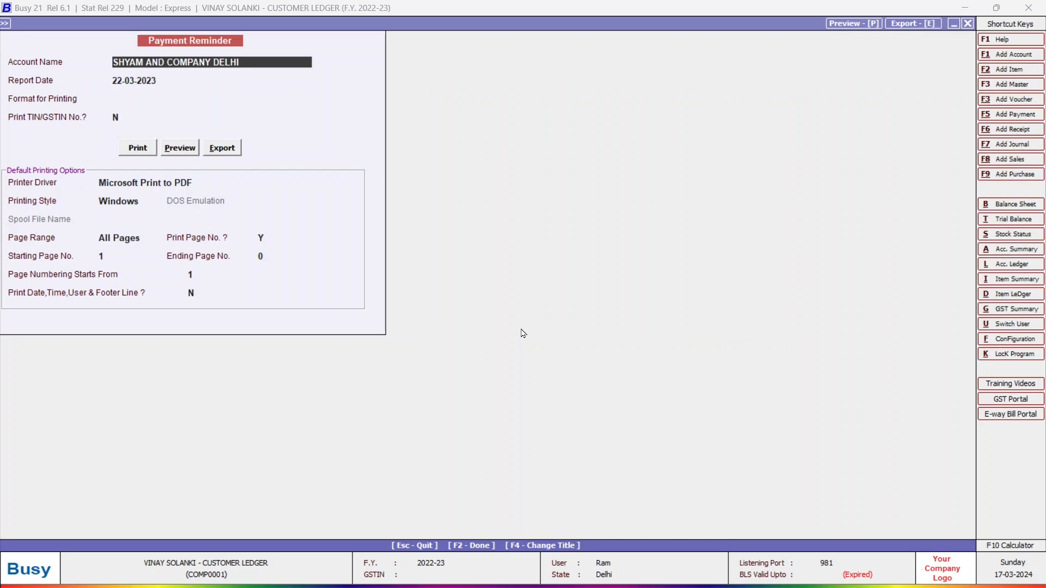
{"action": "key", "text": "Return"}
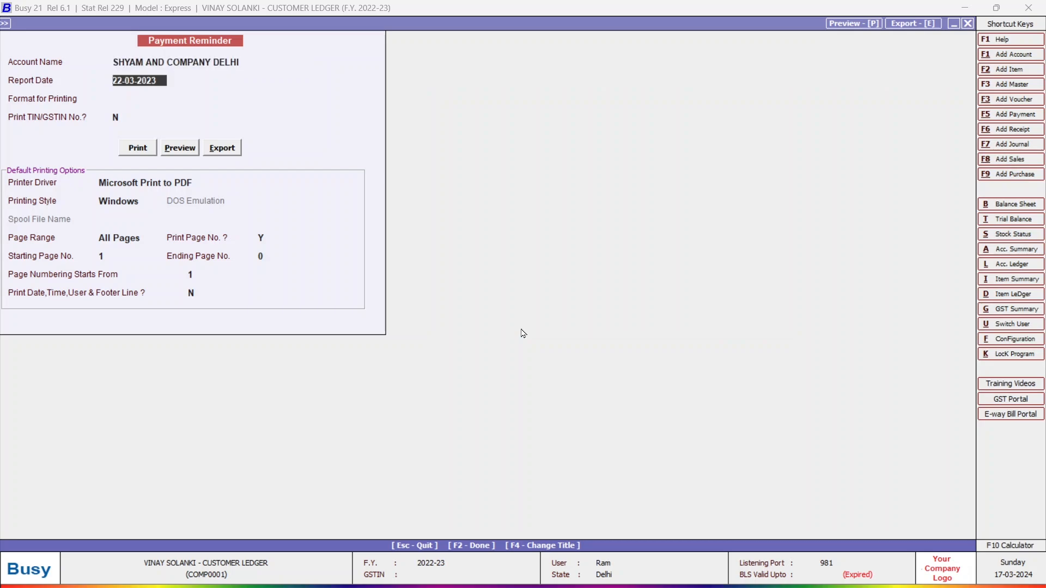
{"action": "key", "text": "Return"}
{"action": "key", "text": "Return"}
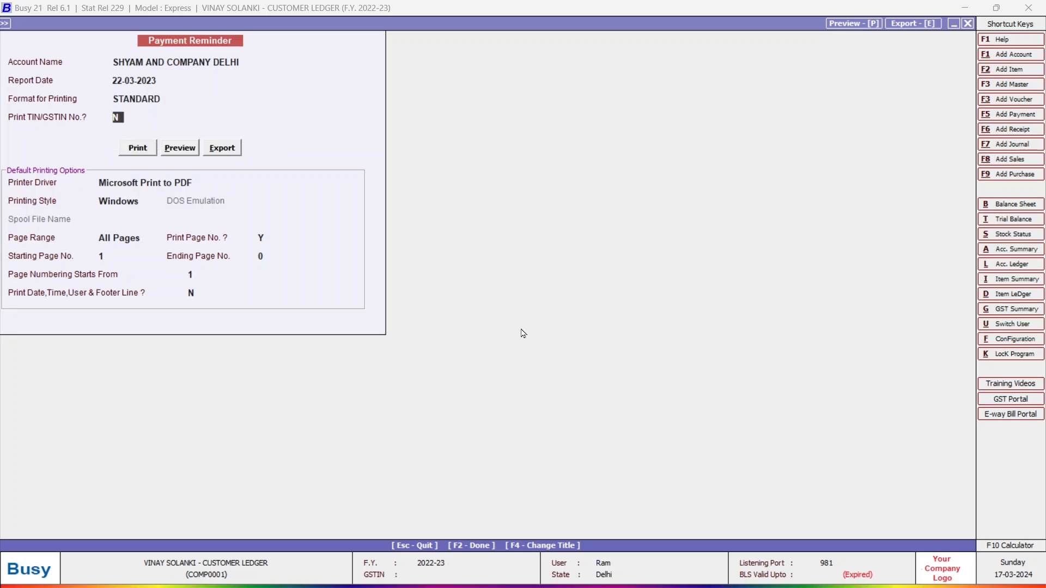
Preview the balance-only reminder letter without the TIN/GSTIN number, and close the preview and the reminder form.
{"action": "key", "text": "Return"}
{"action": "key", "text": "Tab"}
{"action": "key", "text": "Return"}
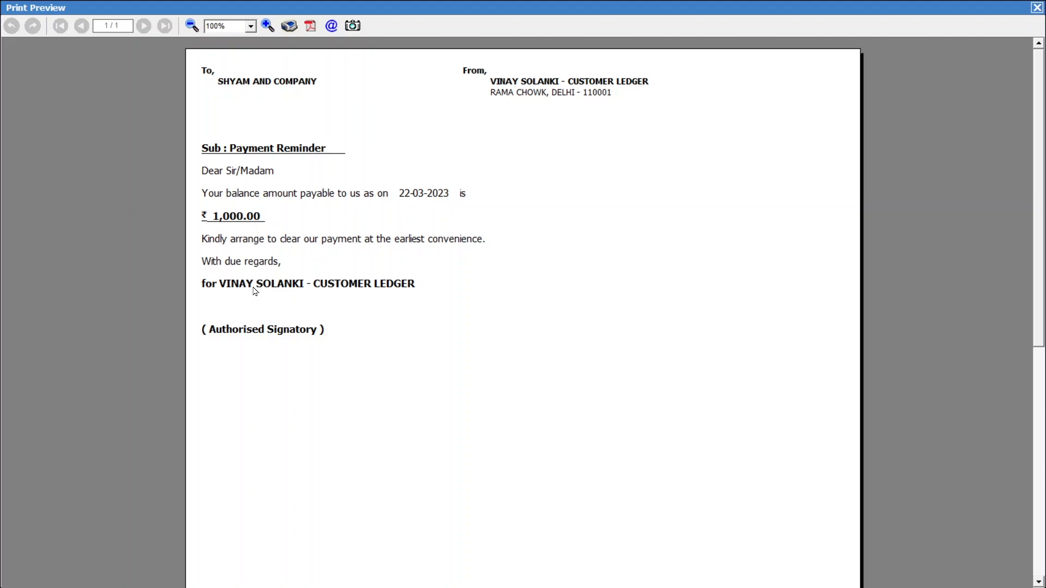
{"action": "key", "text": "Escape"}
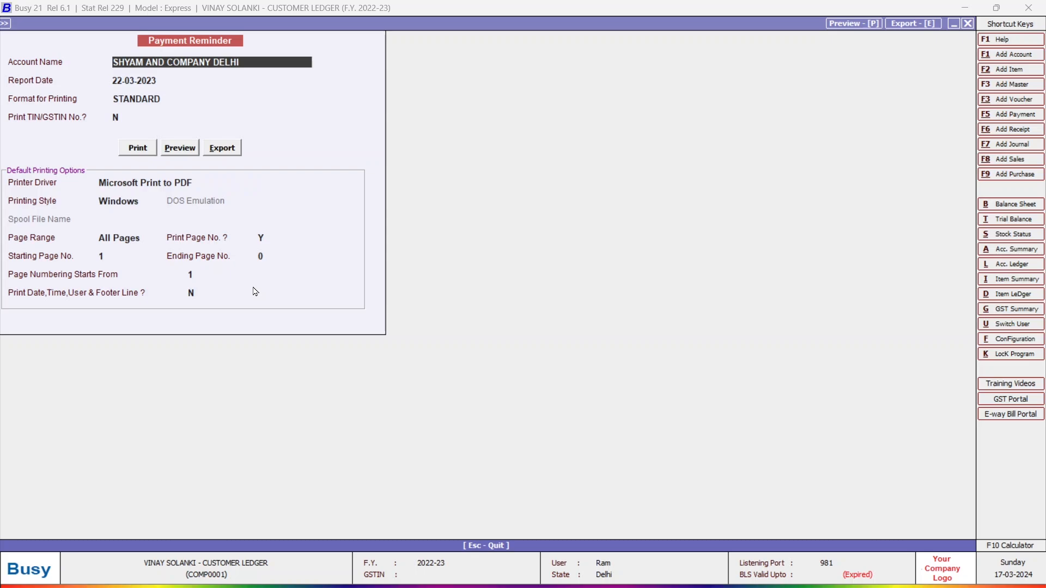
{"action": "key", "text": "Escape"}
Preview a pending bills payment reminder for one party, SHYAM AND COMPANY DELHI, dated 22-03-2023 in STANDARD format.
{"action": "key", "text": "Return"}
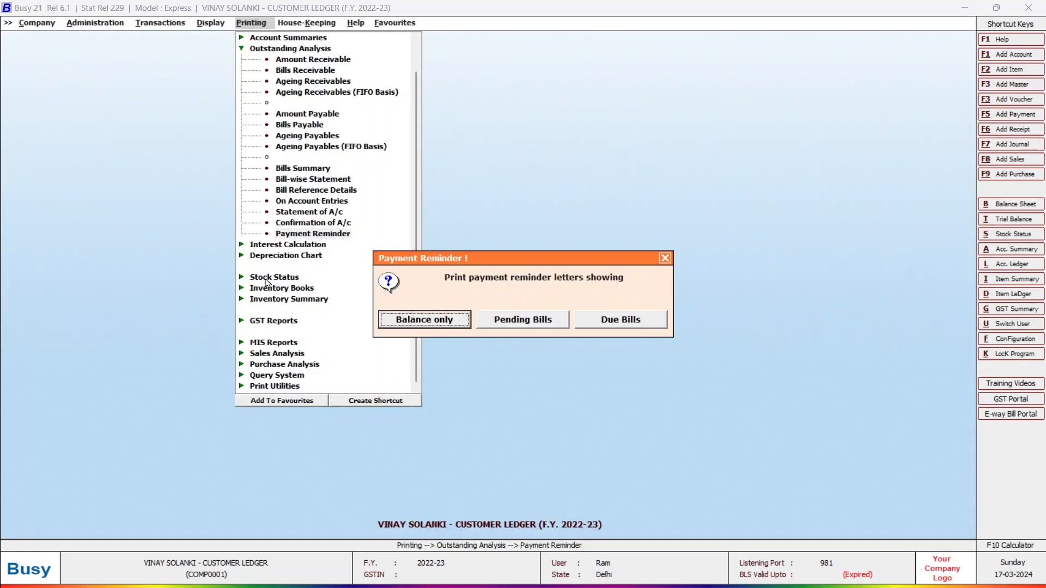
{"action": "left_click", "coordinate": [496, 328]}
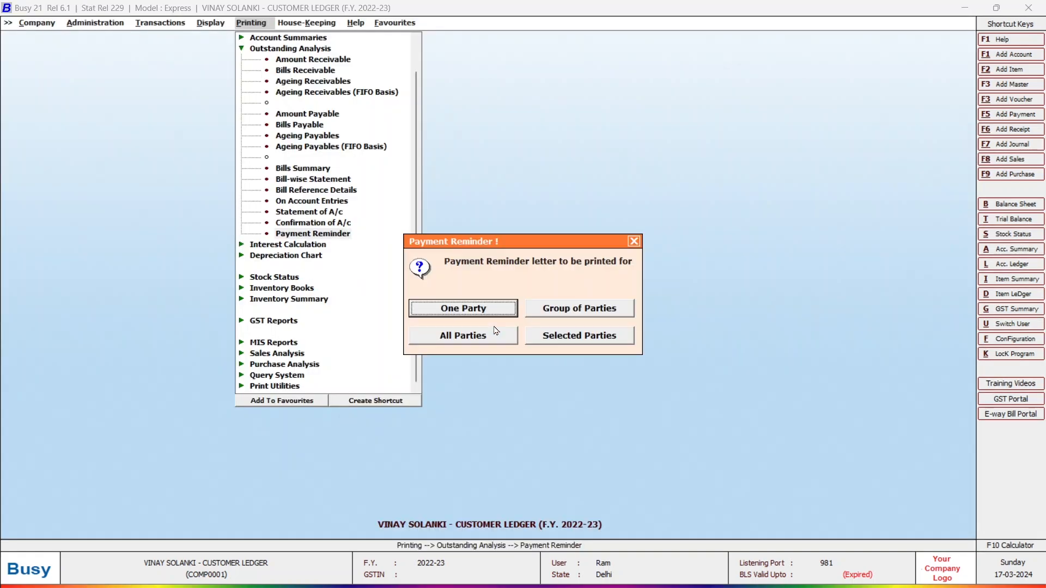
{"action": "left_click", "coordinate": [486, 308]}
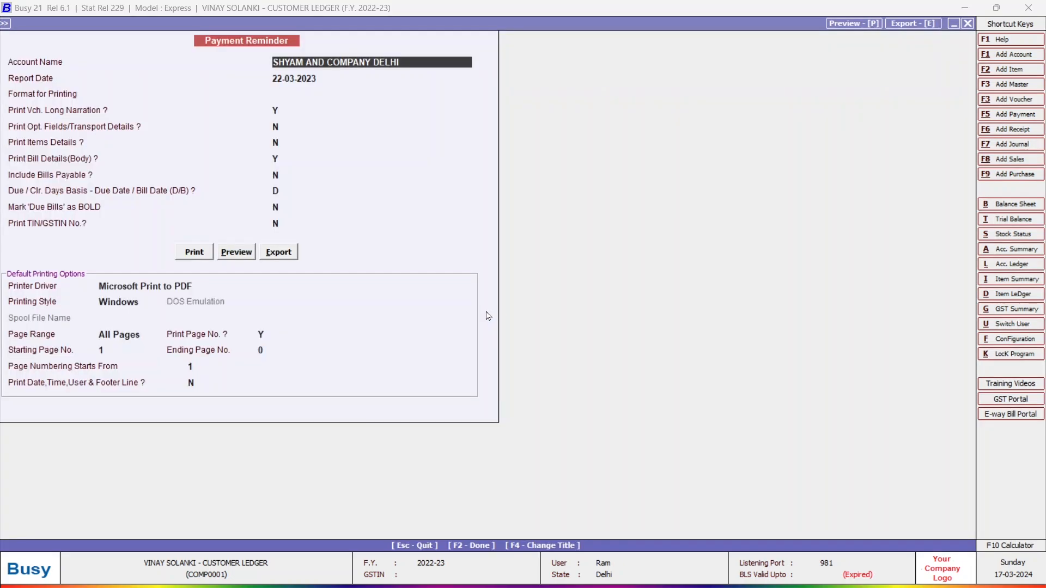
{"action": "key", "text": "Return"}
{"action": "key", "text": "Return"}
{"action": "key", "text": "Return"}
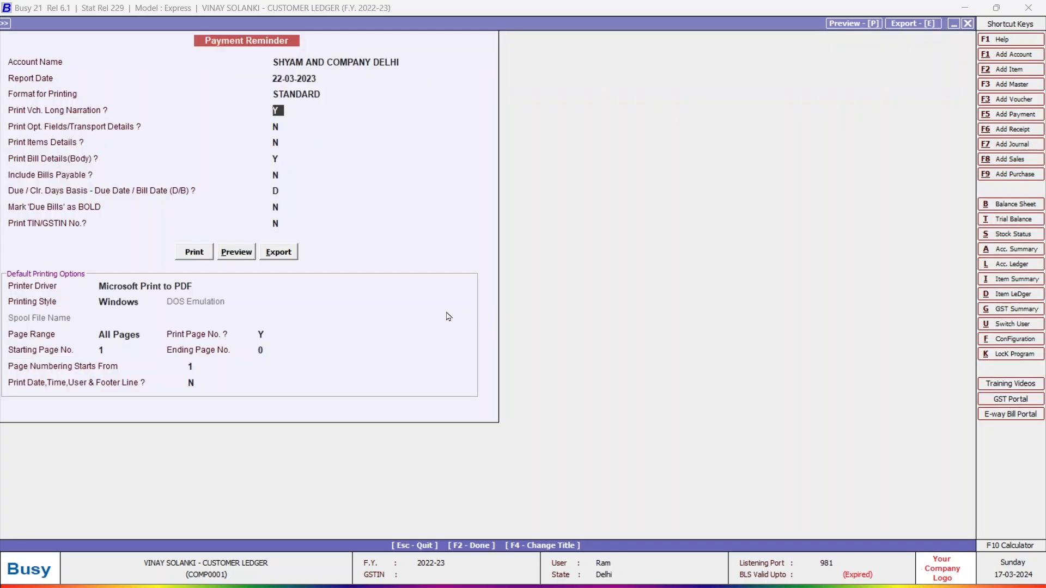
{"action": "left_click", "coordinate": [240, 258]}
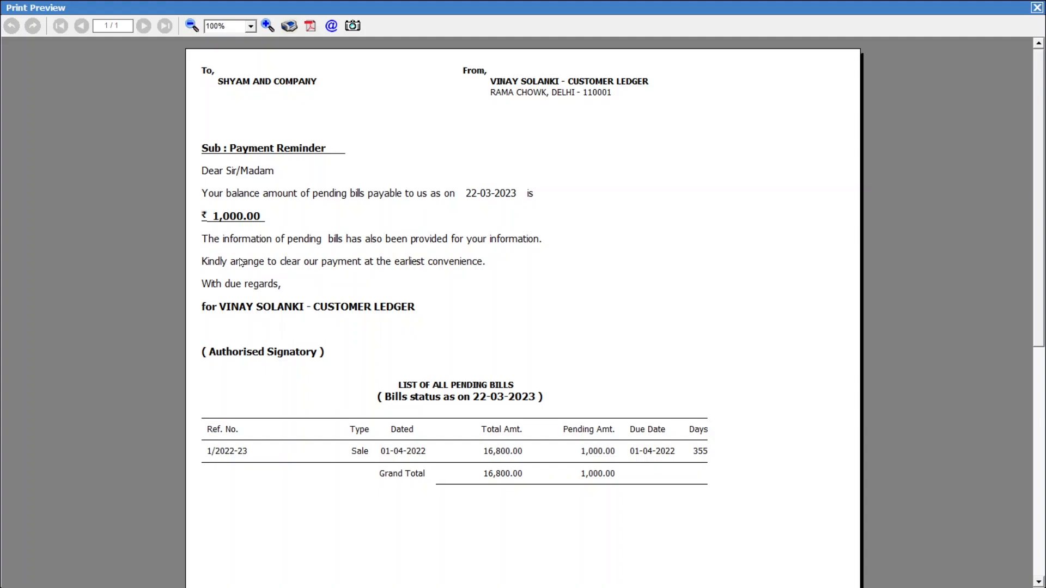